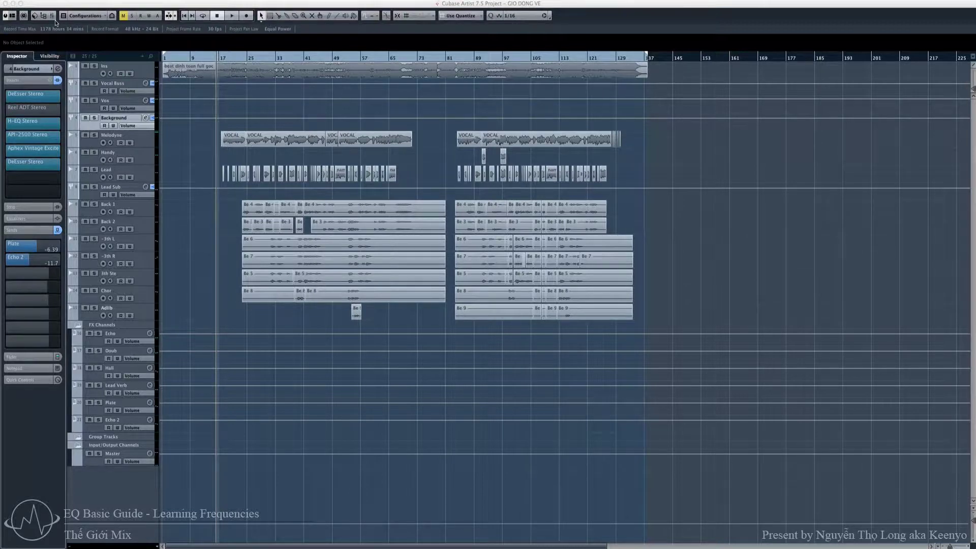
# Open the FabFilter Pro-Q insert on the Master channel from the MixConsole and place its window over the arrangement.
pyautogui.click(52, 15)
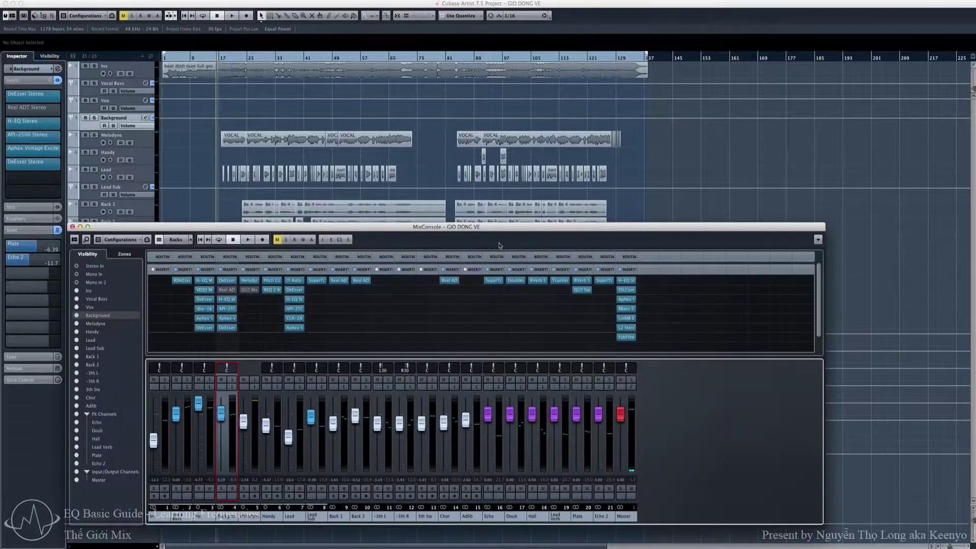
pyautogui.click(627, 341)
pyautogui.scroll(-1, 626, 340)
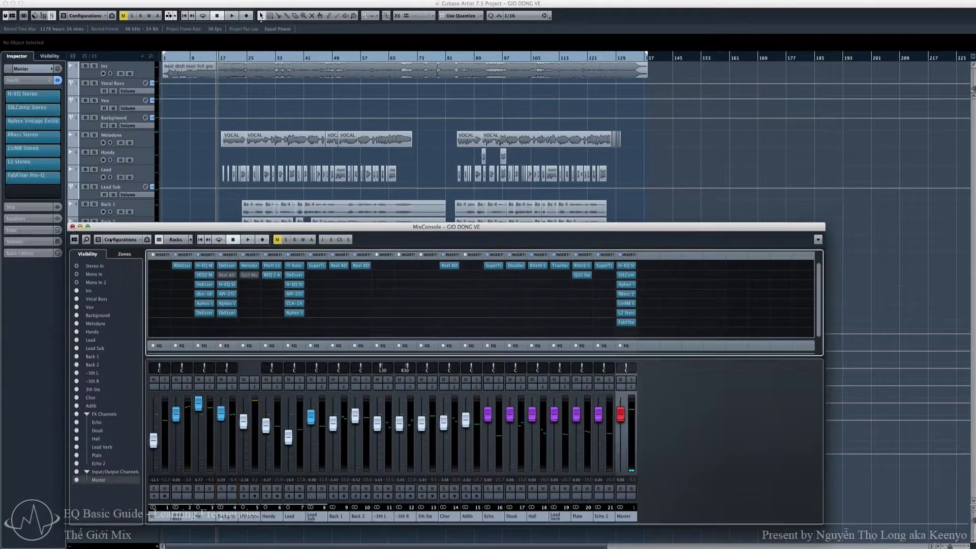
pyautogui.click(626, 322)
pyautogui.moveTo(316, 209); pyautogui.dragTo(517, 257)
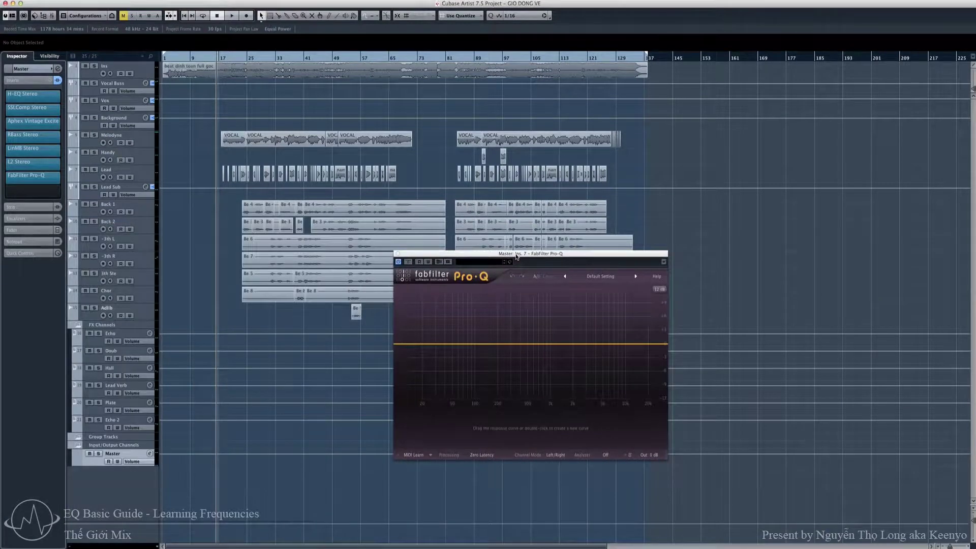
# Set Pro-Q's spectrum analyzer to Pre+Post and reposition the plug-in window below the upper tracks.
pyautogui.click(605, 455)
pyautogui.click(609, 489)
pyautogui.moveTo(472, 258); pyautogui.dragTo(466, 279)
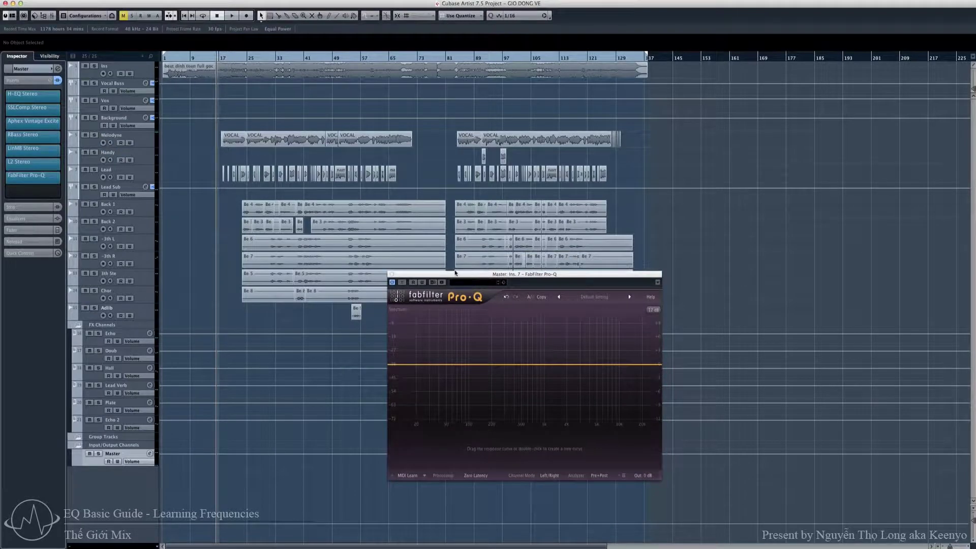
pyautogui.press('h')
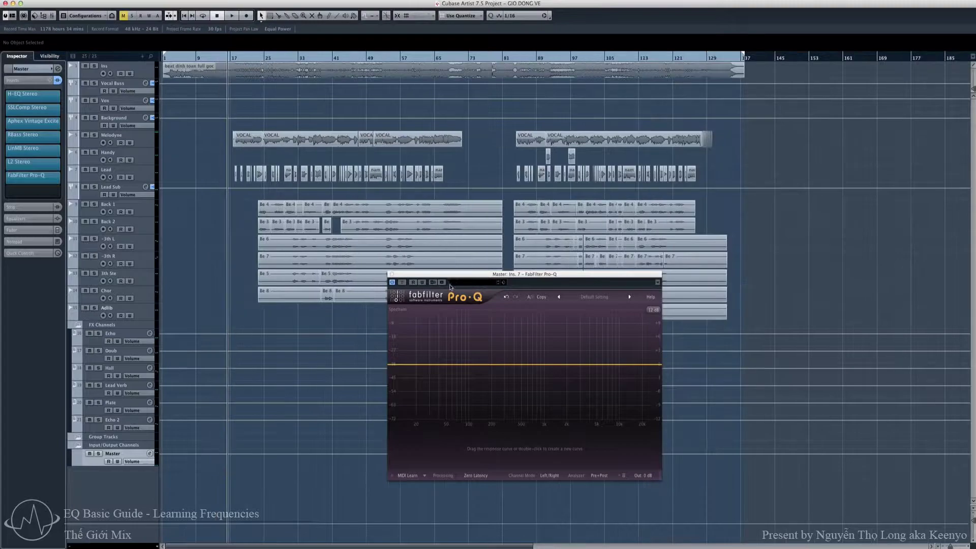
pyautogui.moveTo(448, 277); pyautogui.dragTo(441, 265)
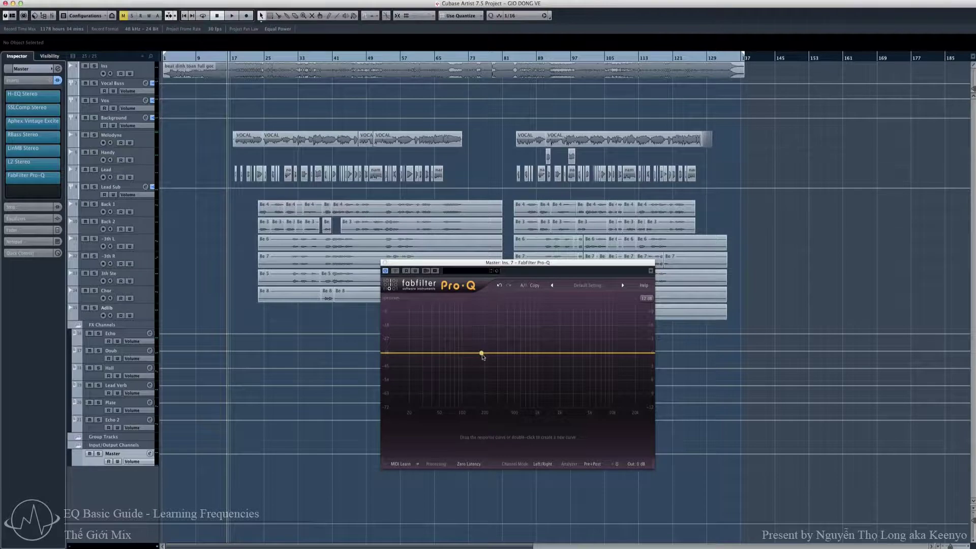
# Add an EQ band at about 190 Hz, make it a Low Shelf, and level its gain at 0 dB.
pyautogui.moveTo(481, 351)
pyautogui.mouseDown()
pyautogui.moveTo(481, 338)
pyautogui.moveTo(480, 348)
pyautogui.mouseUp()
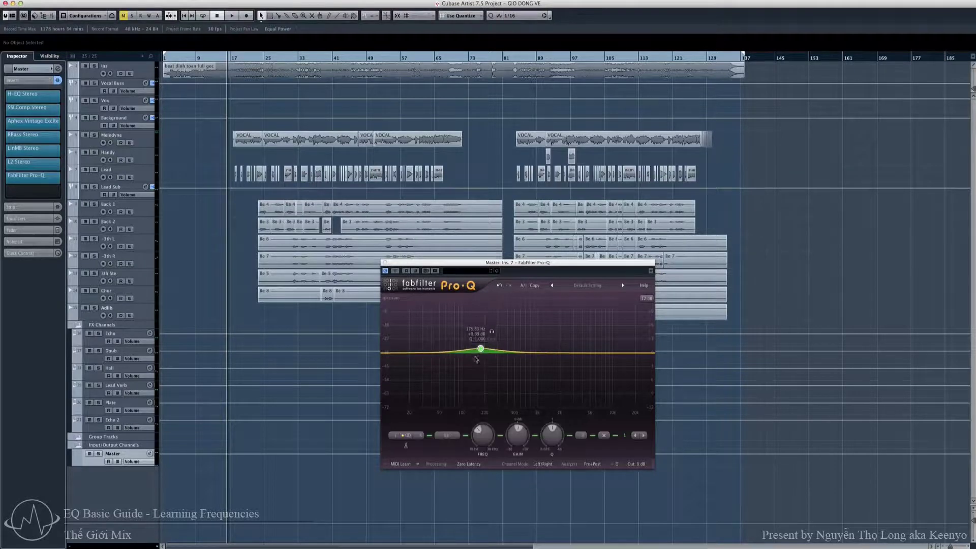
pyautogui.click(448, 435)
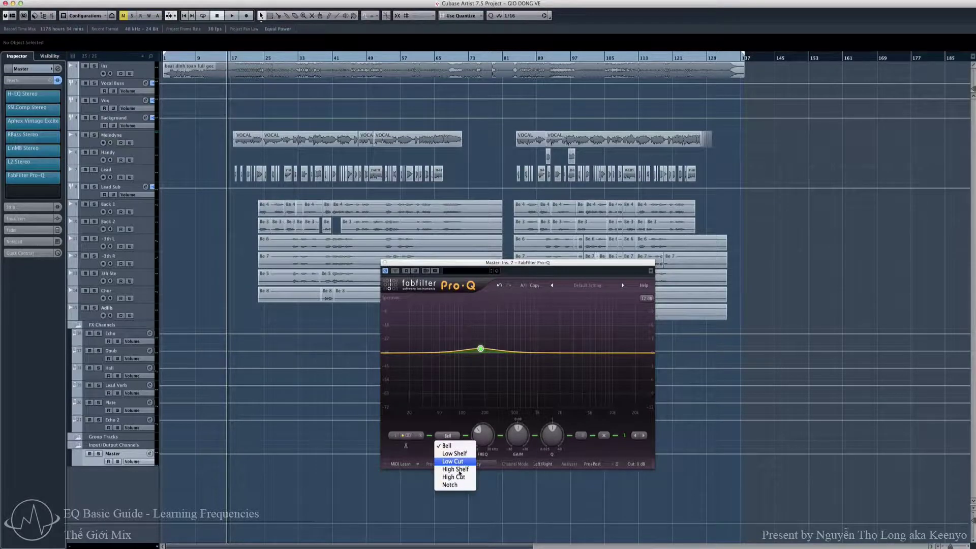
pyautogui.click(457, 453)
pyautogui.moveTo(480, 349)
pyautogui.mouseDown()
pyautogui.moveTo(480, 335)
pyautogui.moveTo(483, 365)
pyautogui.mouseUp()
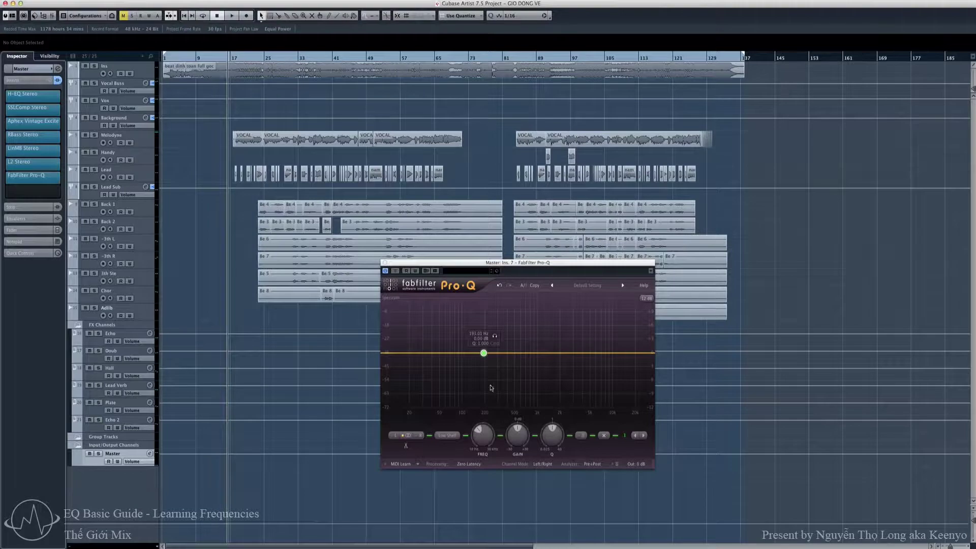
# Add a bell band in the mids at about 940 Hz, adjust its Q, and return its gain to about 0 dB.
pyautogui.click(528, 354)
pyautogui.moveTo(528, 354); pyautogui.dragTo(537, 333)
pyautogui.moveTo(555, 432); pyautogui.dragTo(554, 430)
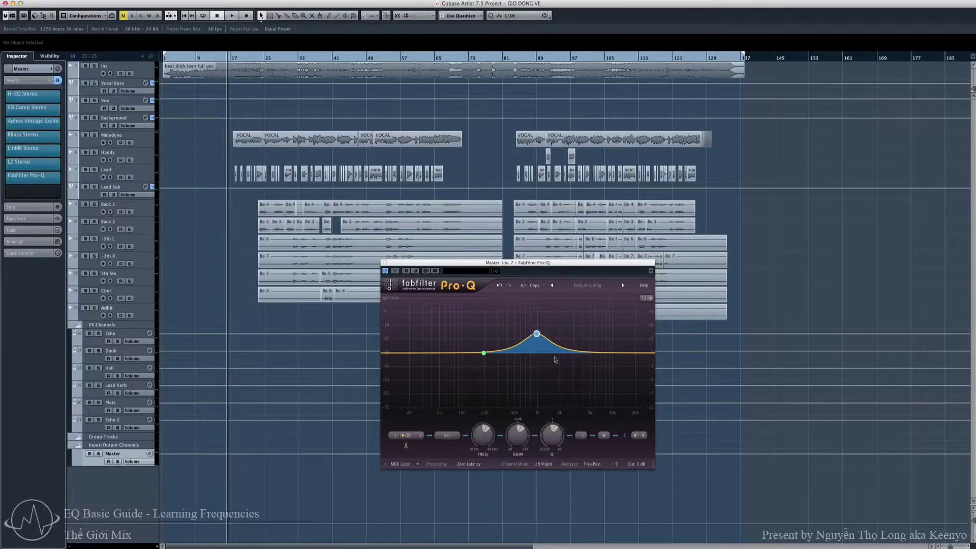
pyautogui.moveTo(537, 334); pyautogui.dragTo(535, 354)
# Add a high shelf band, adjust its Q, and settle it flat at about 5.8 kHz.
pyautogui.moveTo(613, 355); pyautogui.dragTo(613, 344)
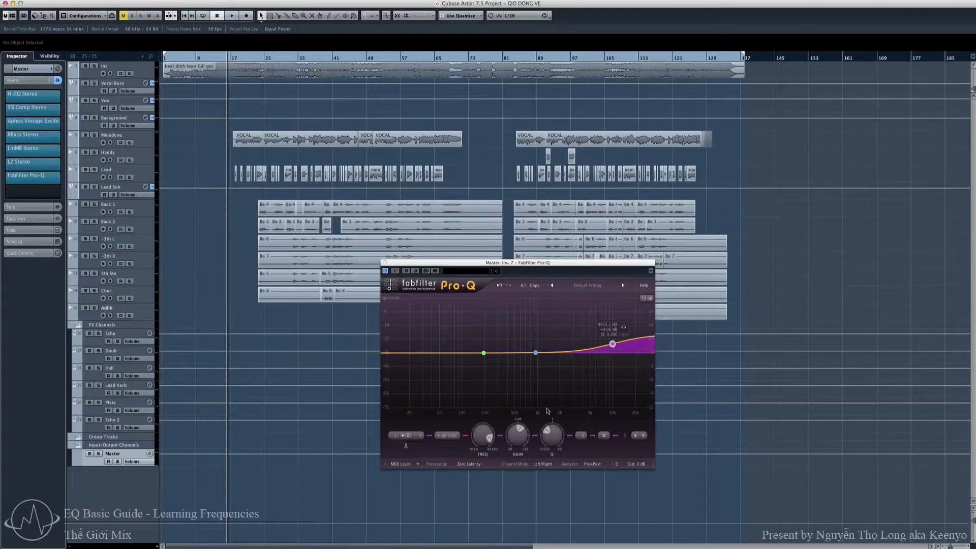
pyautogui.moveTo(552, 432); pyautogui.dragTo(554, 429)
pyautogui.moveTo(612, 346); pyautogui.dragTo(594, 359)
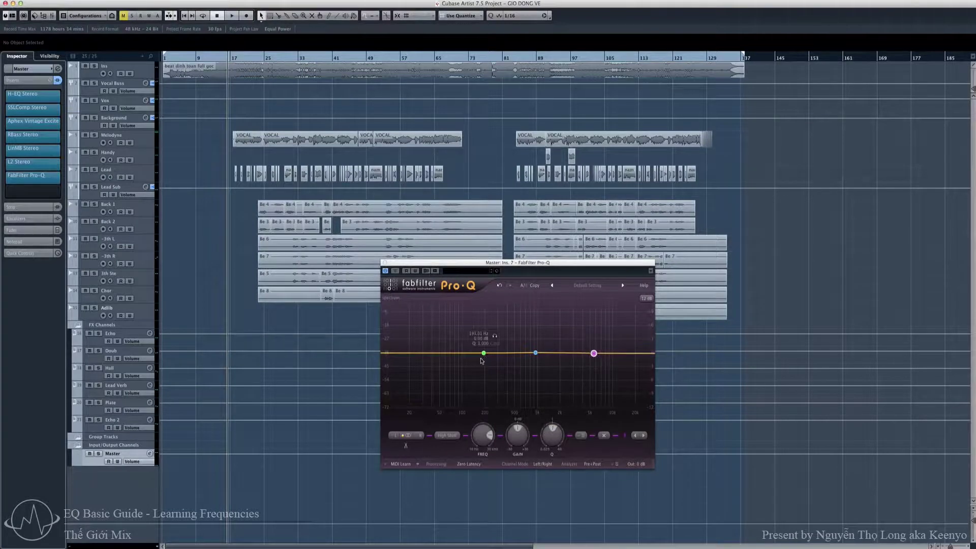
pyautogui.moveTo(484, 353)
pyautogui.mouseDown()
pyautogui.moveTo(482, 333)
pyautogui.moveTo(483, 353)
pyautogui.mouseUp()
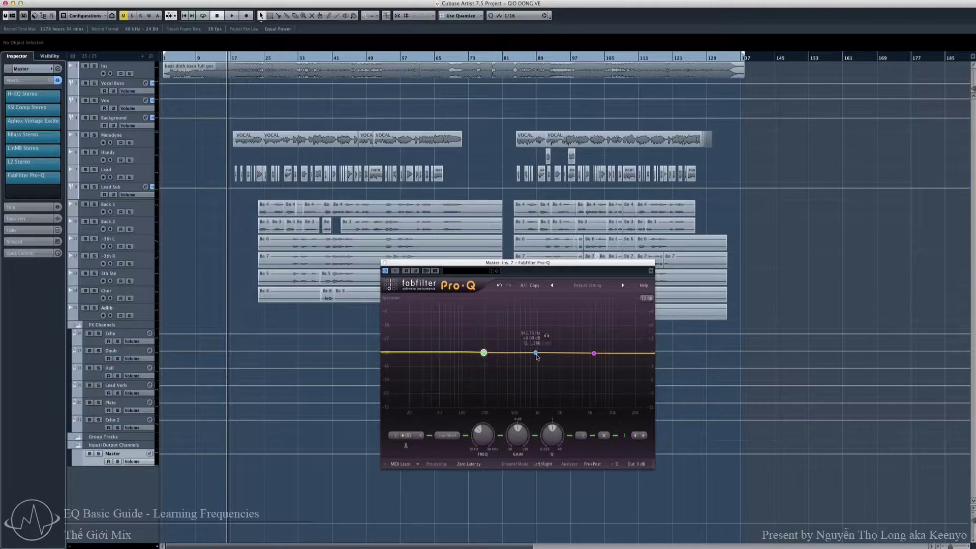
# Add a flat bell band at about 41 Hz, try its solo, and narrow it to a Q of about 10.
pyautogui.doubleClick(430, 352)
pyautogui.moveTo(431, 354); pyautogui.dragTo(435, 354)
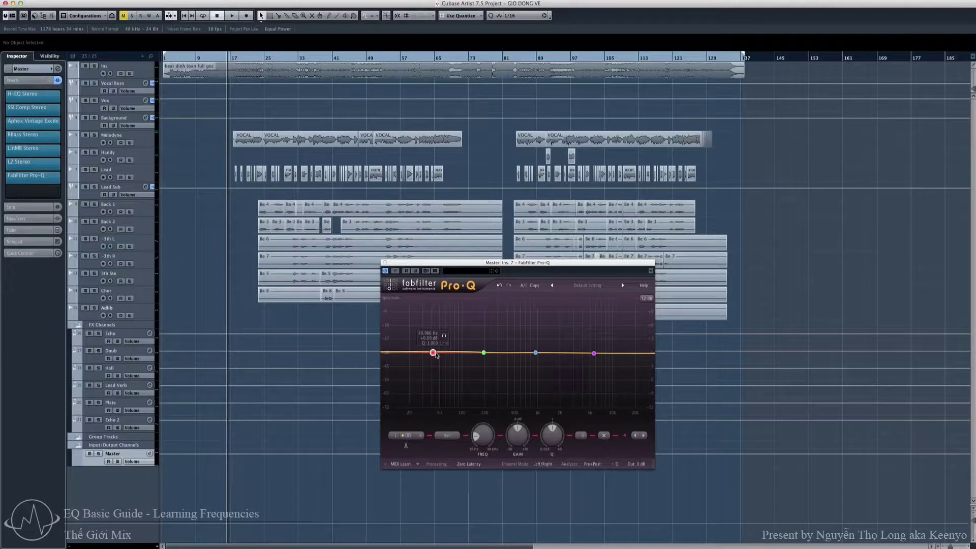
pyautogui.click(445, 335)
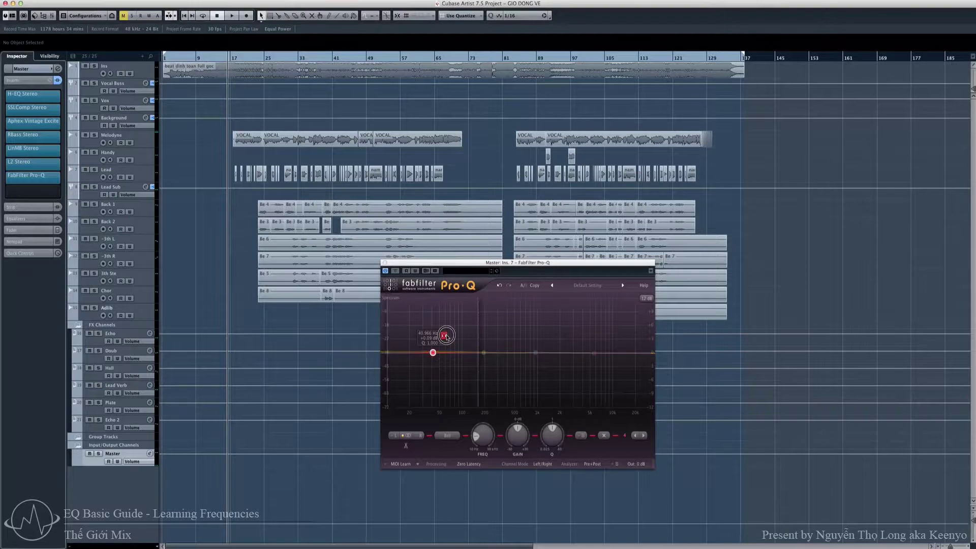
pyautogui.moveTo(552, 432); pyautogui.dragTo(559, 438)
# Play the song while sweeping the soloed narrow band from the lows up to the highs, and delete the band.
pyautogui.press('space')
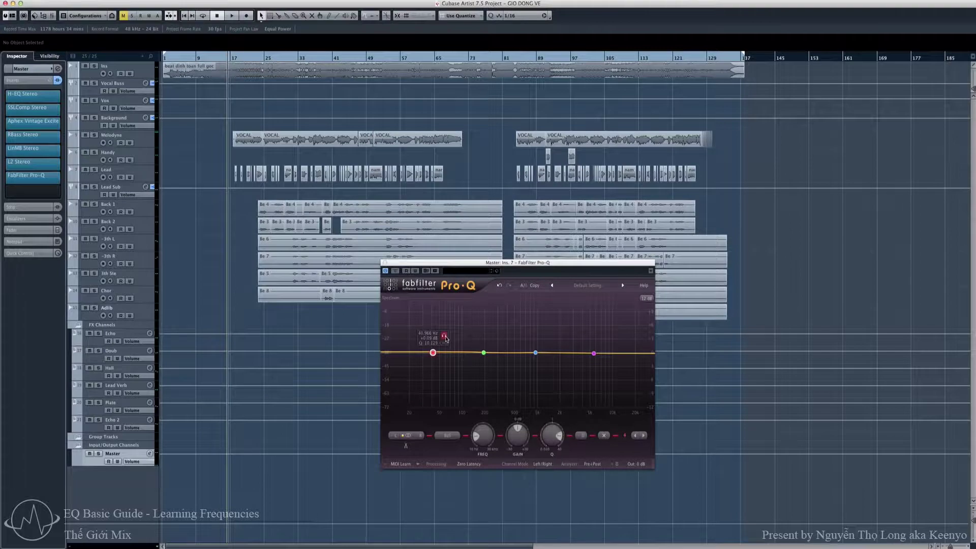
pyautogui.moveTo(445, 337); pyautogui.dragTo(521, 349)
pyautogui.moveTo(526, 346); pyautogui.dragTo(607, 362)
pyautogui.press('space')
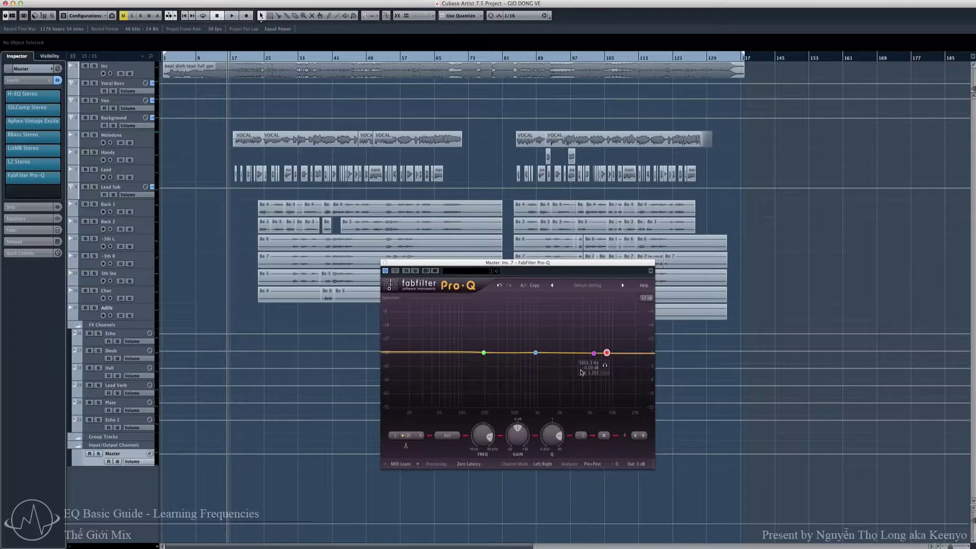
pyautogui.click(604, 436)
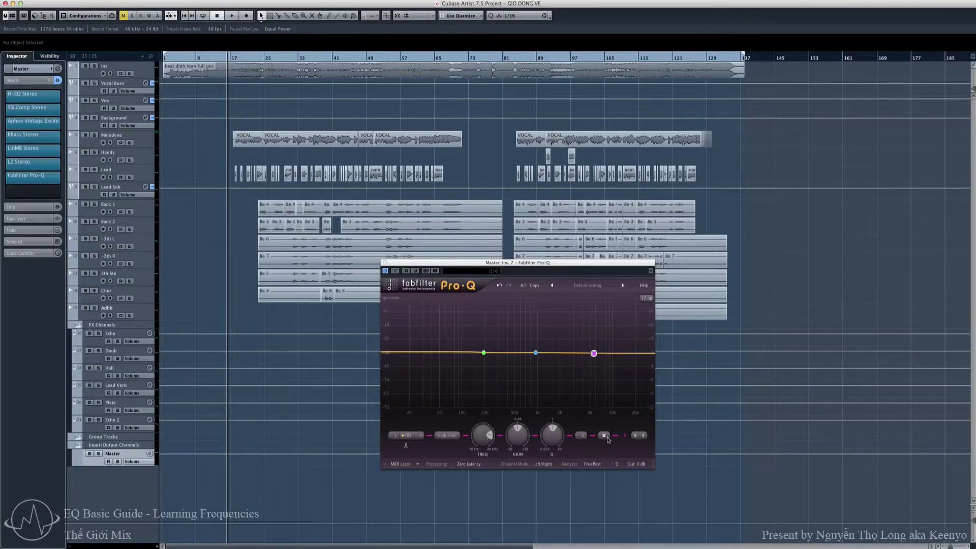
# Boost the low shelf at about 198 Hz by about 9 dB while playing the song.
pyautogui.moveTo(483, 361)
pyautogui.moveTo(484, 355); pyautogui.dragTo(484, 334)
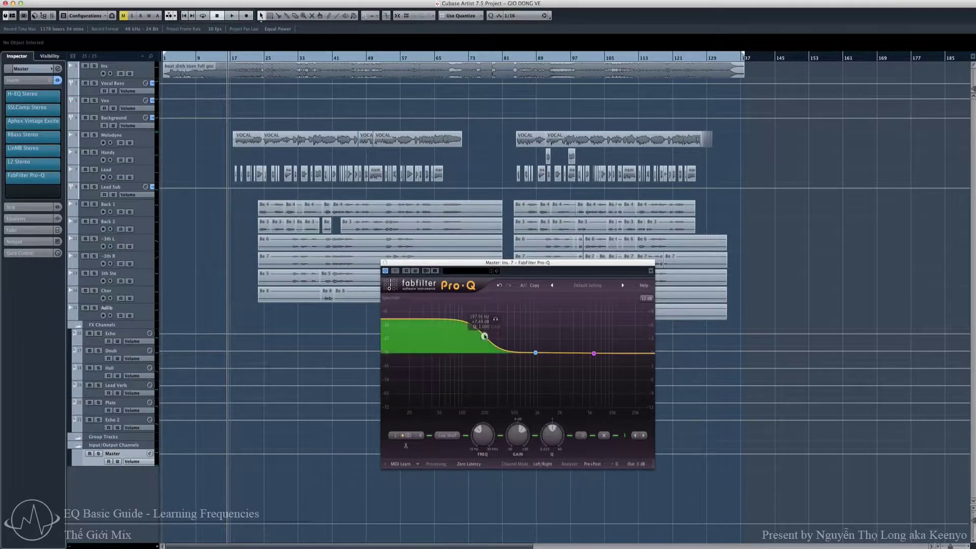
pyautogui.press('space')
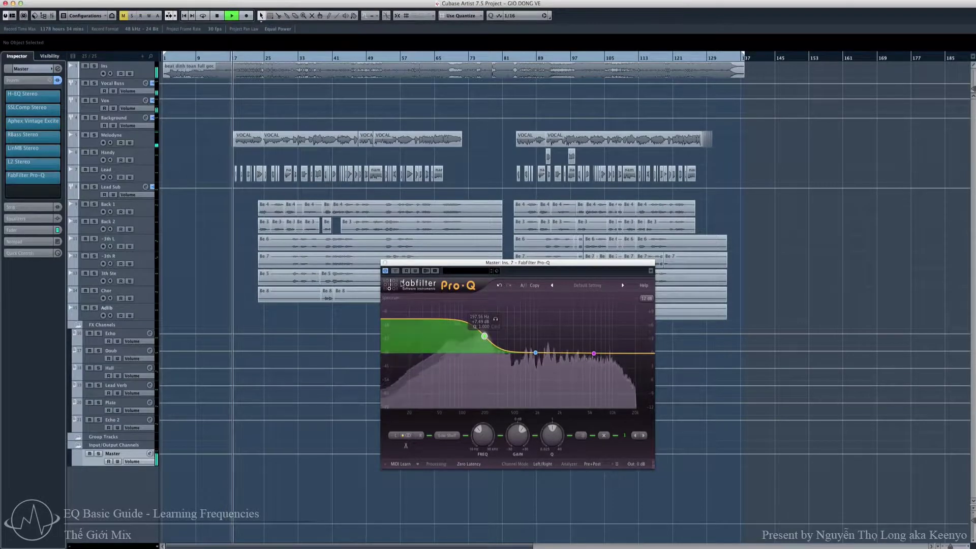
pyautogui.moveTo(485, 336); pyautogui.dragTo(484, 329)
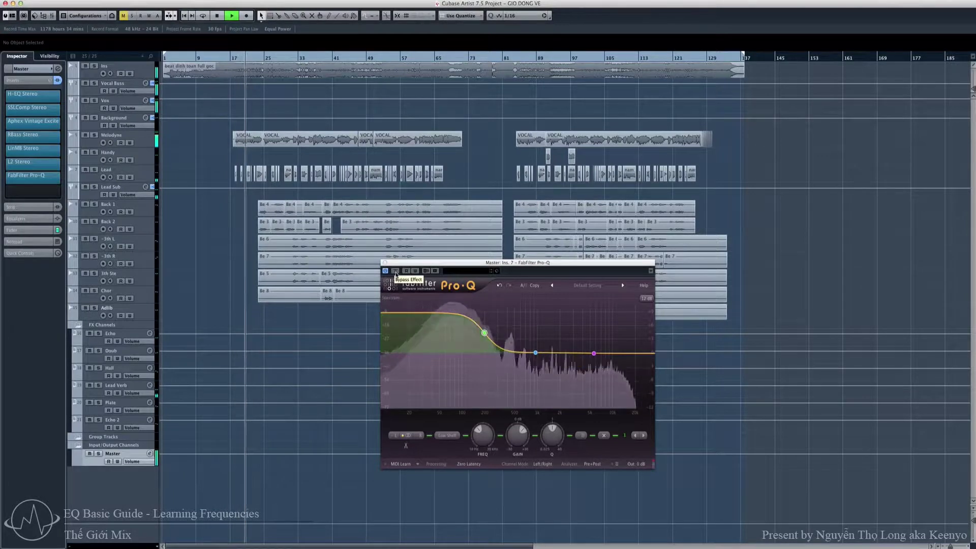
pyautogui.press('space')
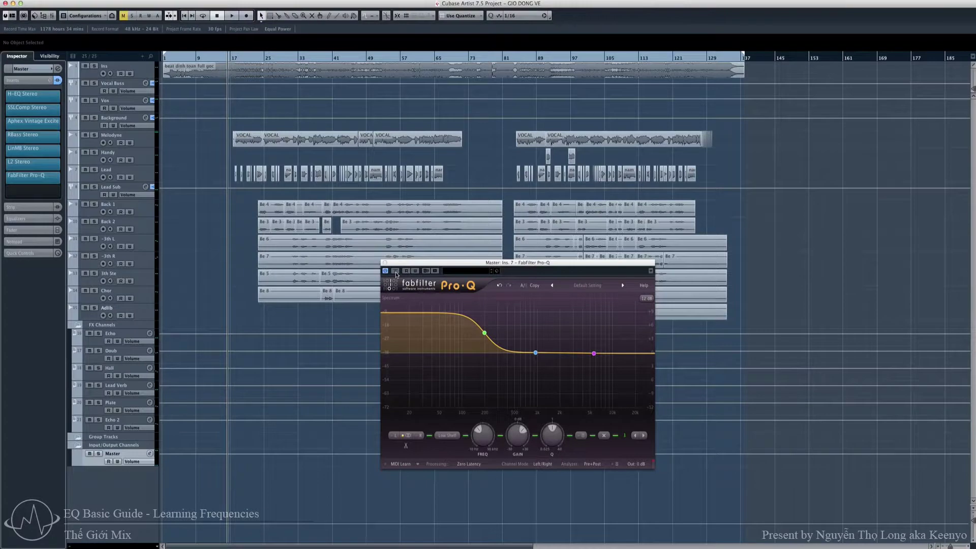
# Play the song and compare the low shelf boost with the plug-in bypassed and active, leaving it bypassed.
pyautogui.moveTo(485, 334)
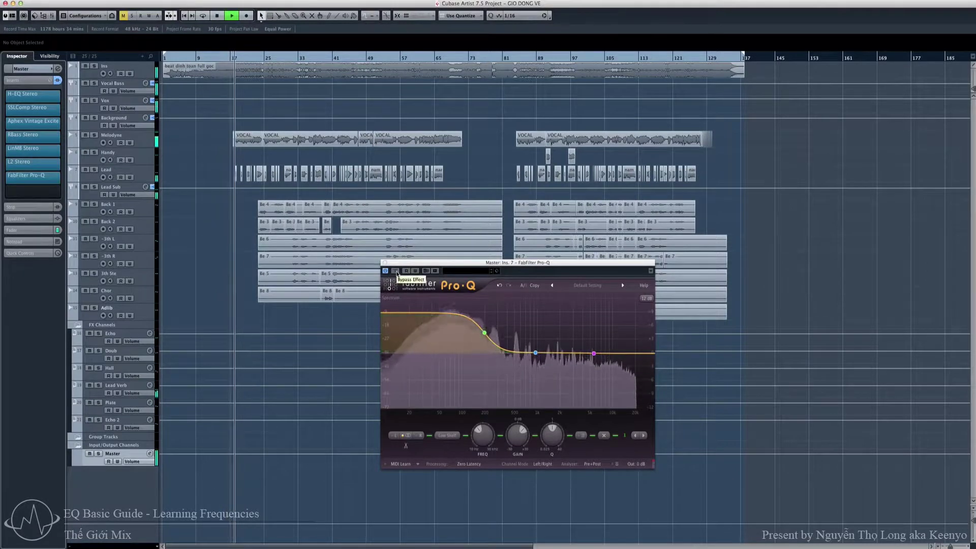
pyautogui.click(396, 271)
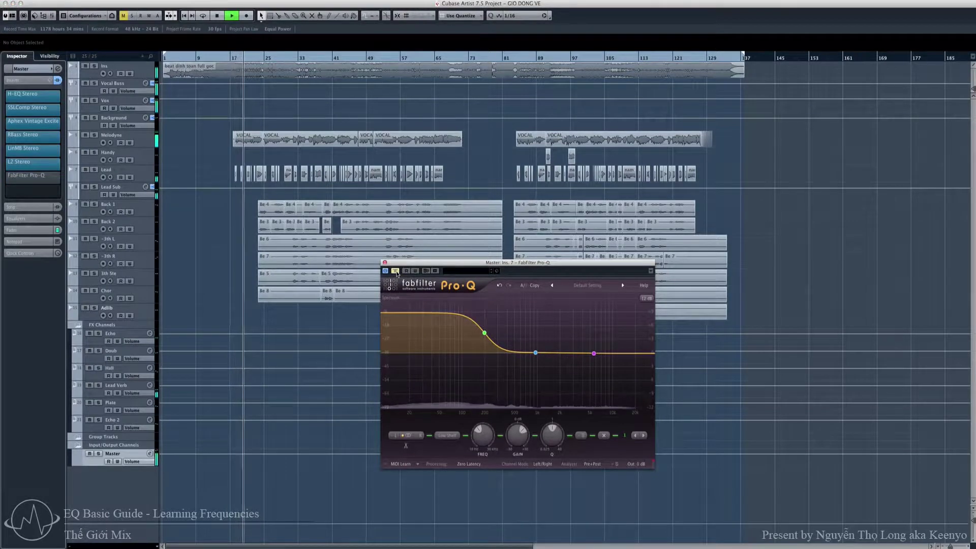
pyautogui.click(395, 271)
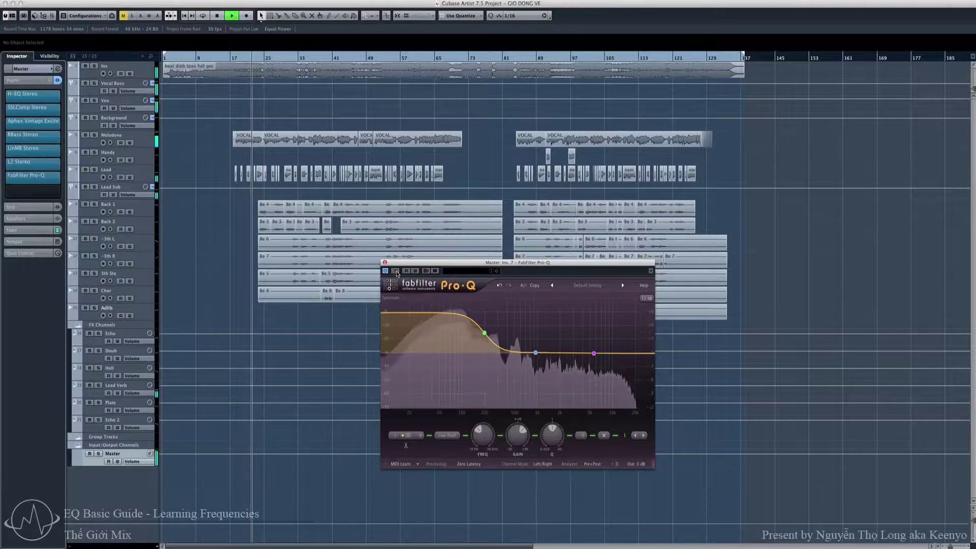
pyautogui.click(396, 271)
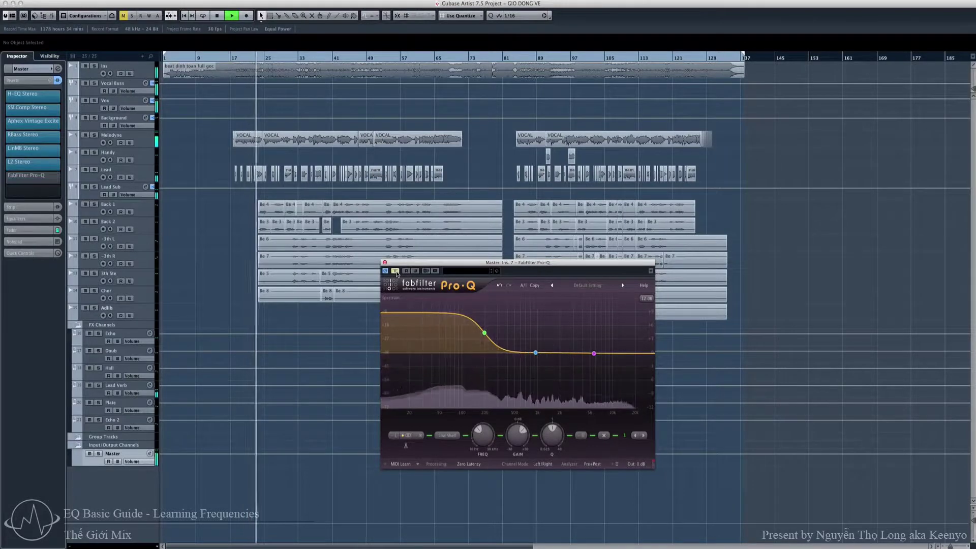
pyautogui.click(396, 272)
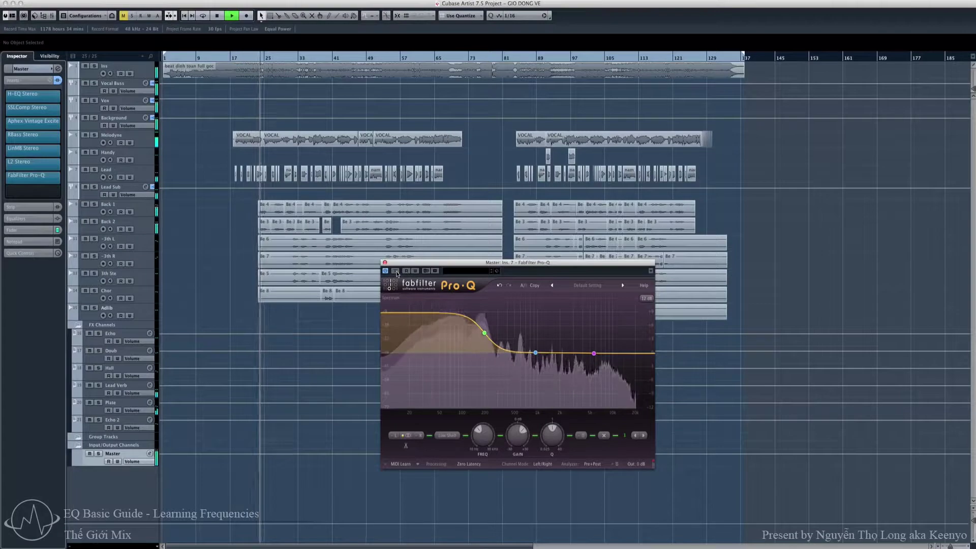
pyautogui.press('space')
pyautogui.click(396, 271)
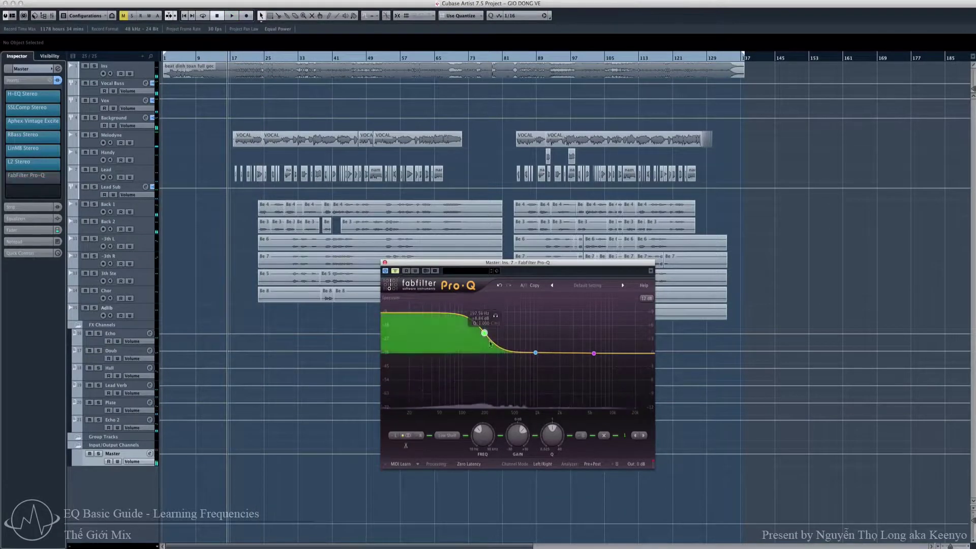
# Flatten the low shelf and boost the midrange with three bell bands, the highest at about 2.3 kHz and +5.6 dB.
pyautogui.moveTo(485, 335); pyautogui.dragTo(536, 325)
pyautogui.moveTo(554, 411)
pyautogui.mouseDown()
pyautogui.moveTo(551, 430)
pyautogui.moveTo(551, 417)
pyautogui.mouseUp()
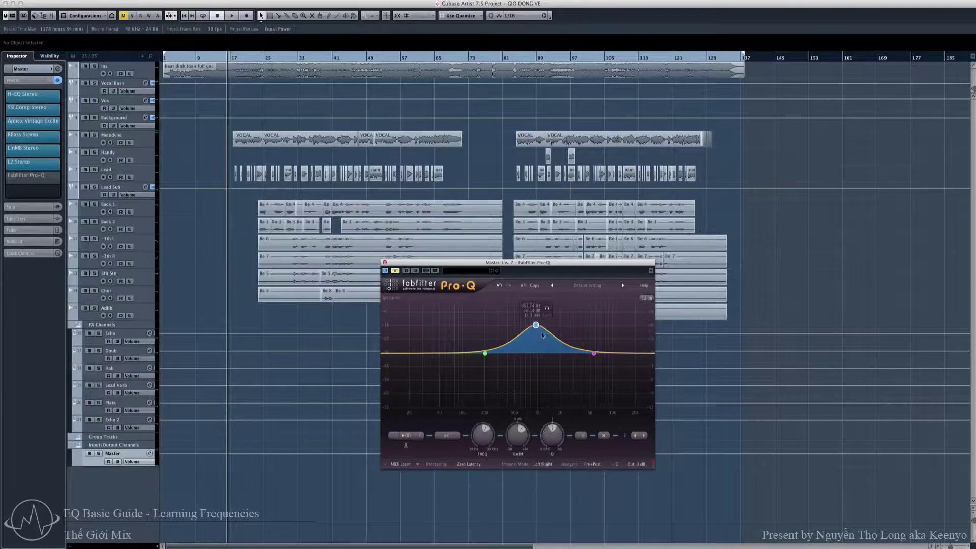
pyautogui.moveTo(536, 325)
pyautogui.mouseDown()
pyautogui.moveTo(509, 331)
pyautogui.moveTo(562, 337)
pyautogui.moveTo(569, 320)
pyautogui.moveTo(523, 326)
pyautogui.moveTo(532, 339)
pyautogui.mouseUp()
pyautogui.click(565, 329)
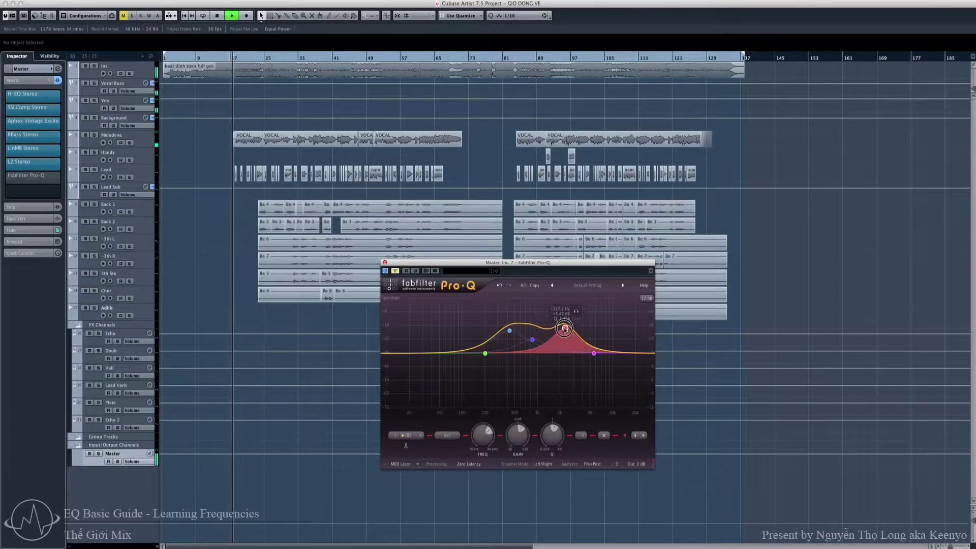
pyautogui.moveTo(533, 339); pyautogui.dragTo(536, 338)
# Compare the midrange boost during playback with the plug-in active and bypassed, leaving it active.
pyautogui.click(396, 272)
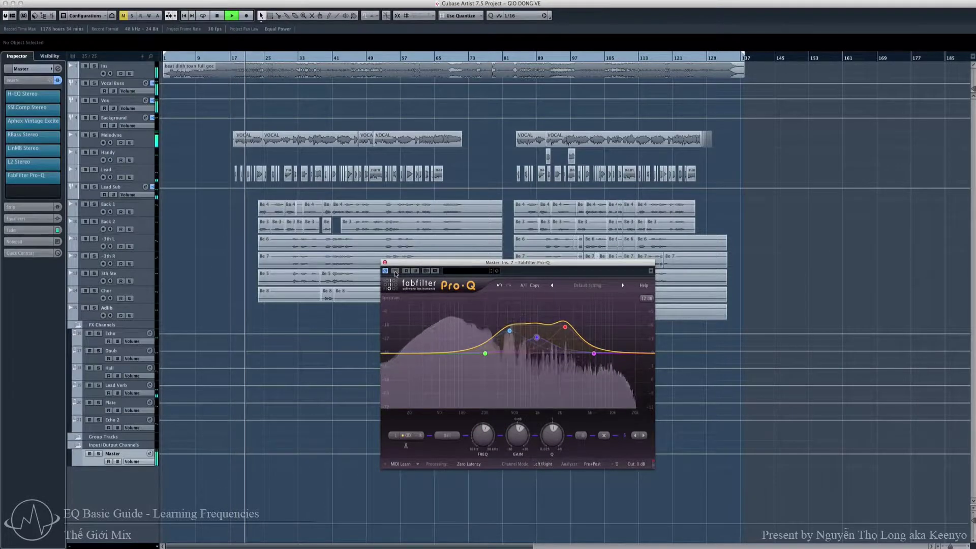
pyautogui.click(396, 272)
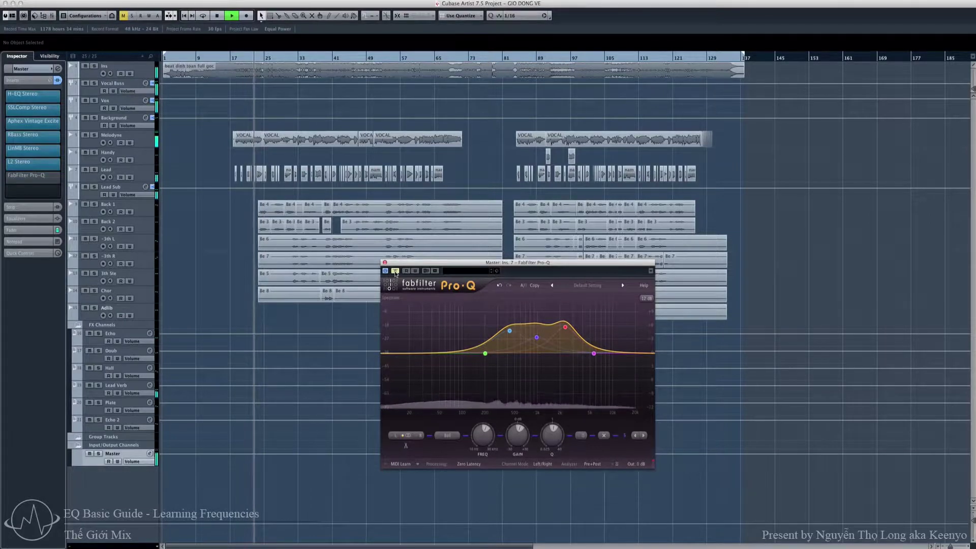
pyautogui.click(395, 272)
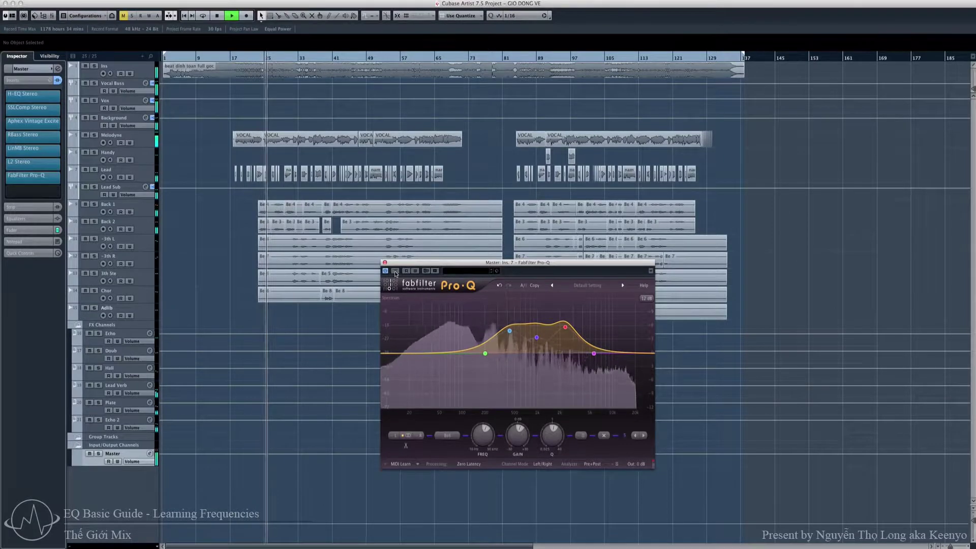
pyautogui.click(395, 271)
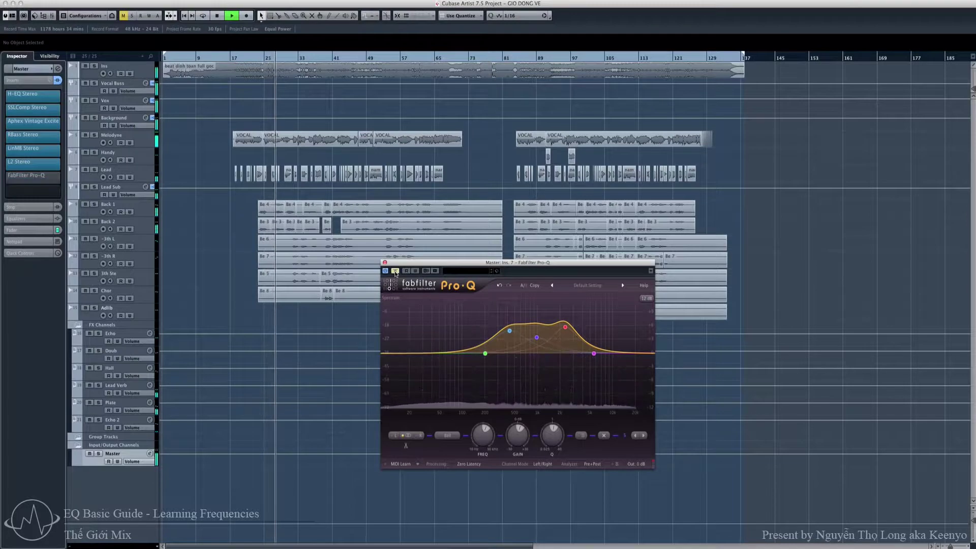
pyautogui.click(395, 271)
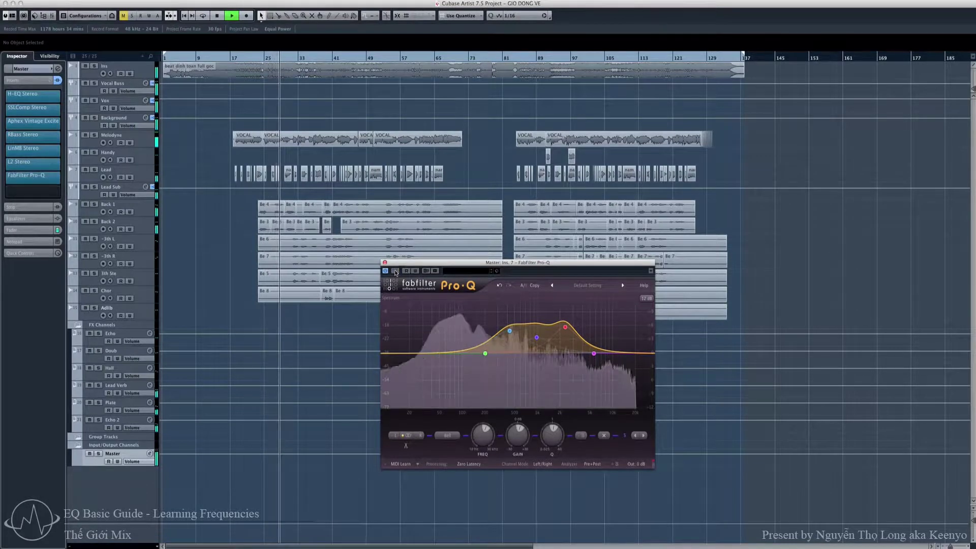
# Bypass the plug-in, stop playback, remove the three midrange bells and boost the high shelf at about 5.5 kHz by about 7.6 dB.
pyautogui.click(395, 271)
pyautogui.press('space')
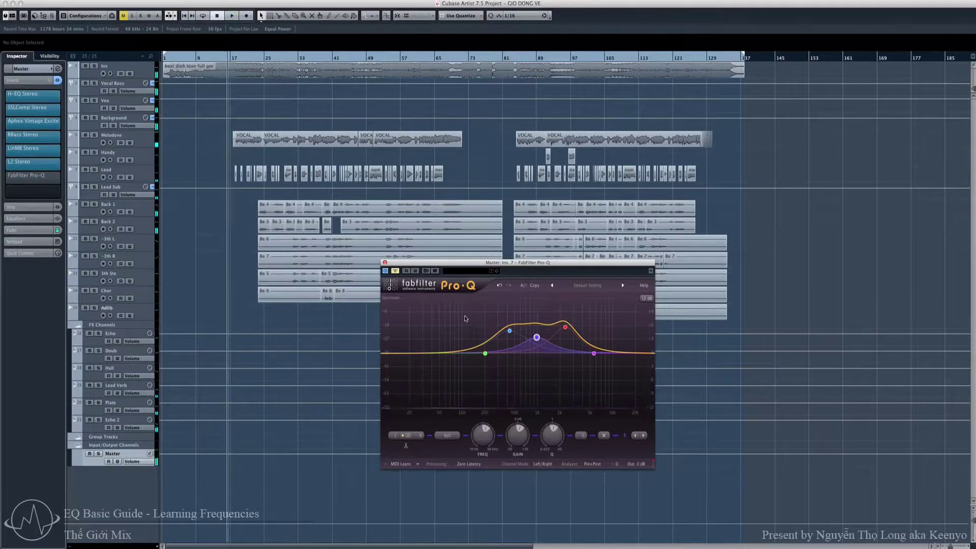
pyautogui.moveTo(507, 318); pyautogui.dragTo(567, 360)
pyautogui.click(604, 435)
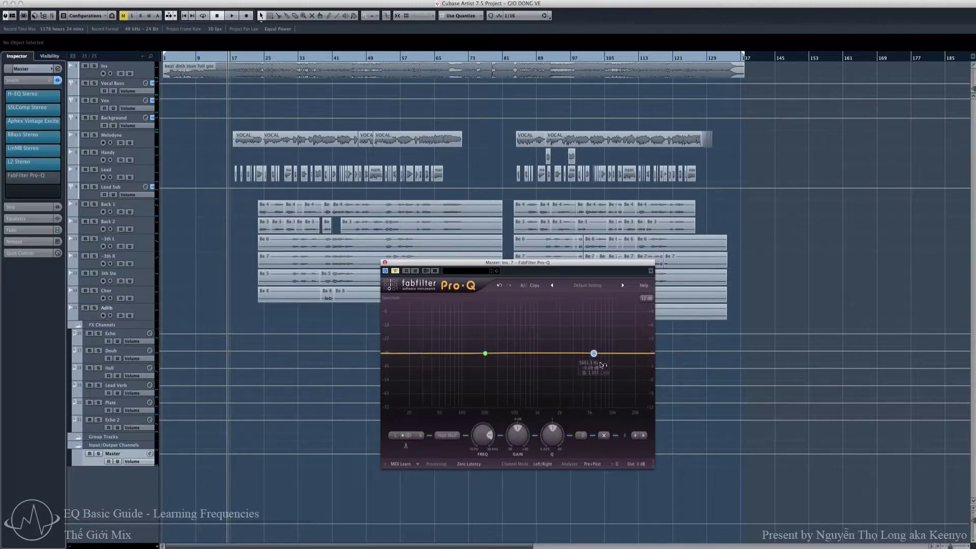
pyautogui.moveTo(595, 354); pyautogui.dragTo(595, 322)
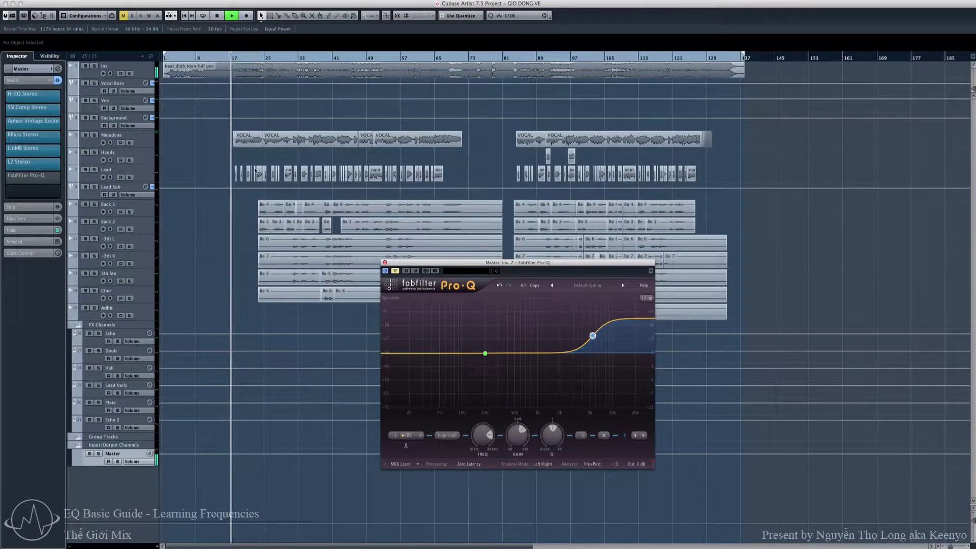
# Compare the high shelf boost during playback with the plug-in active and bypassed, leaving it bypassed and stopping playback.
pyautogui.click(396, 272)
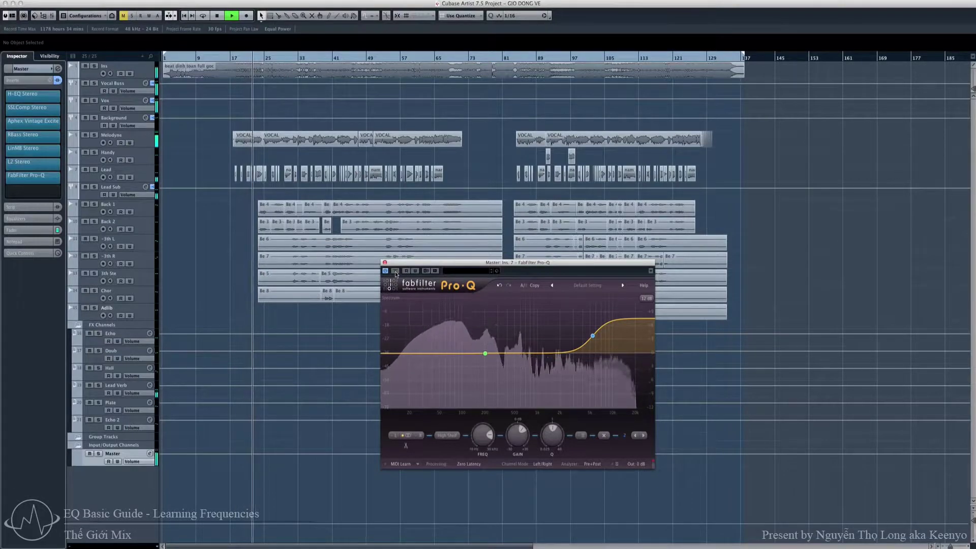
pyautogui.click(396, 271)
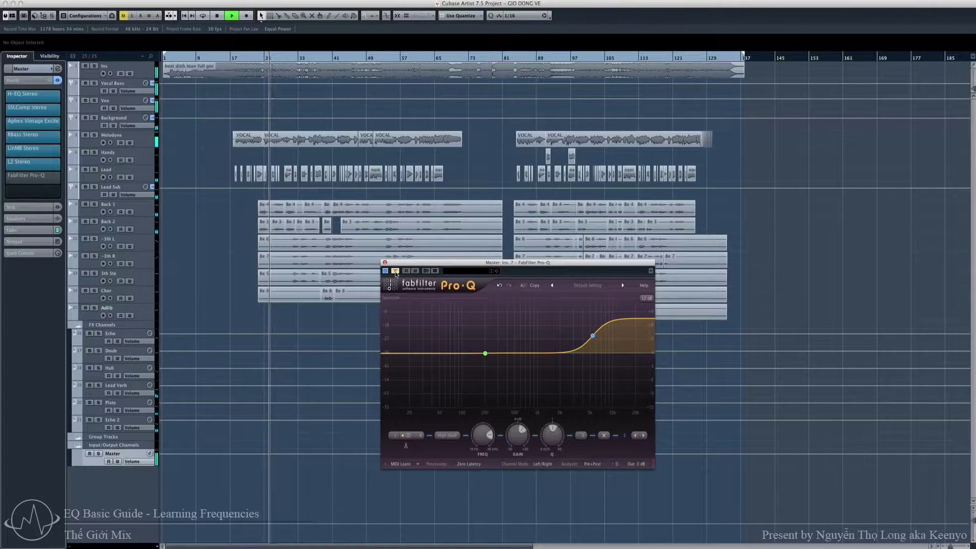
pyautogui.click(395, 271)
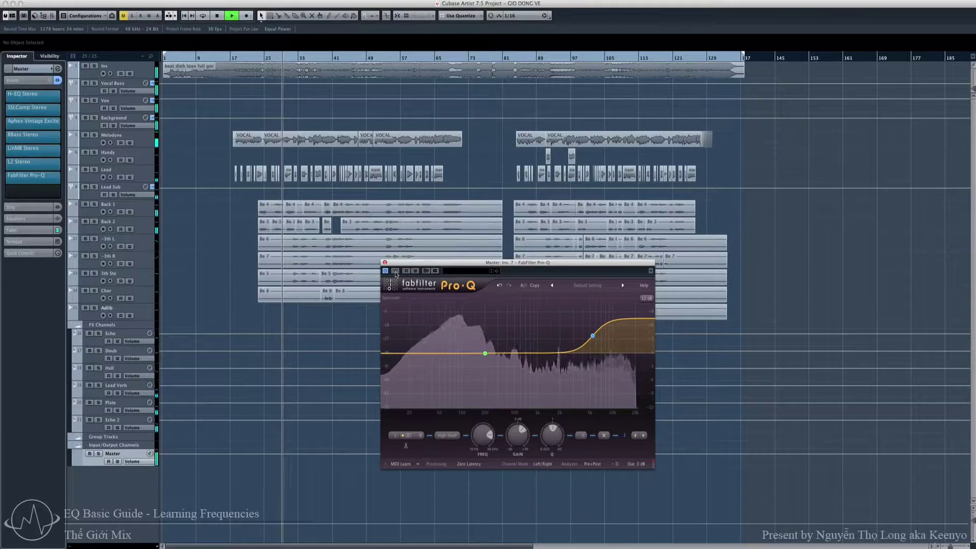
pyautogui.click(395, 272)
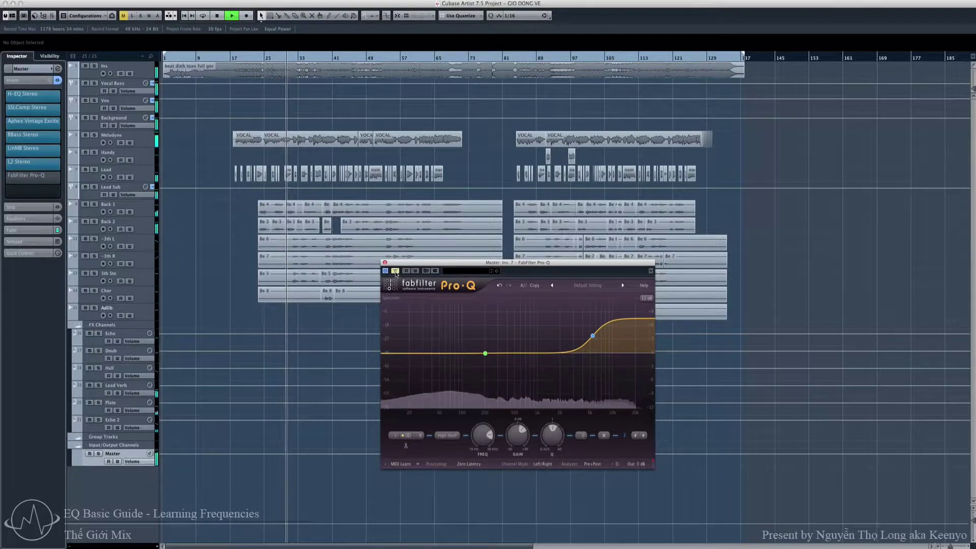
pyautogui.press('space')
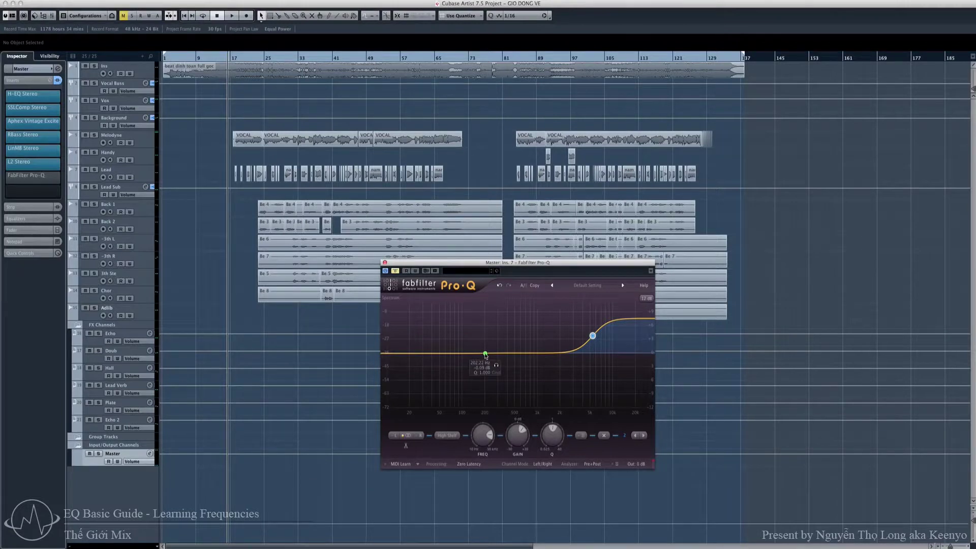
# Add bell bands at about 500 Hz and 1.9 kHz, flattening both and the high shelf to about 0 dB.
pyautogui.moveTo(486, 355); pyautogui.dragTo(514, 330)
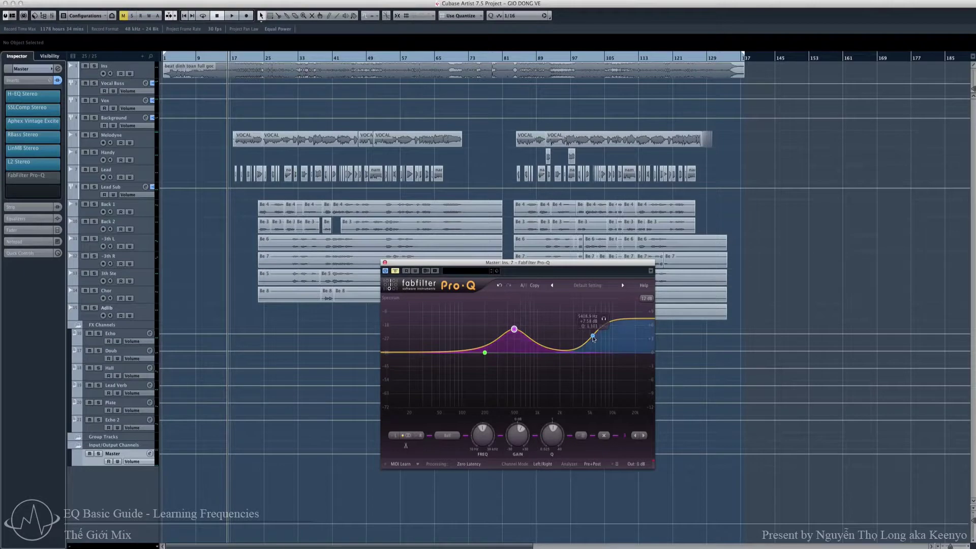
pyautogui.moveTo(516, 333); pyautogui.dragTo(517, 355)
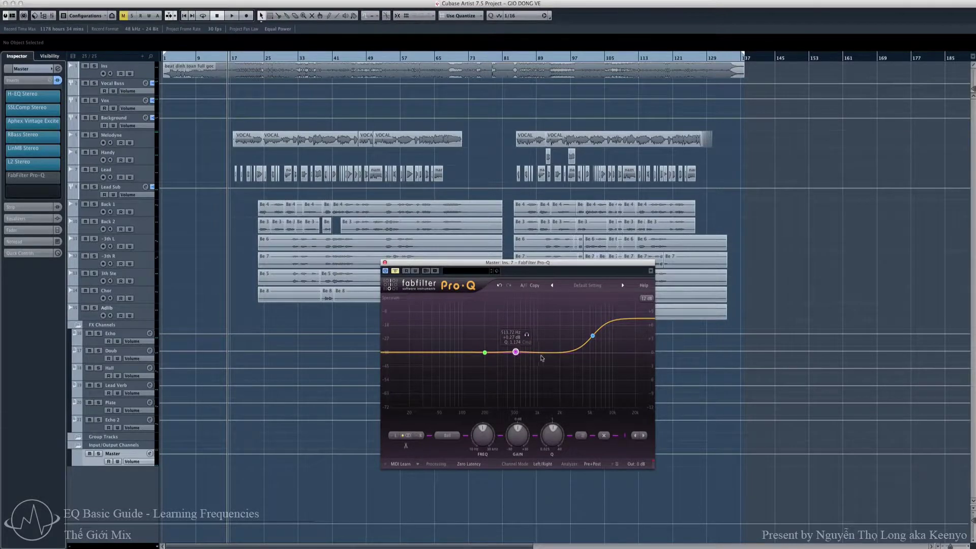
pyautogui.moveTo(551, 353); pyautogui.dragTo(559, 332)
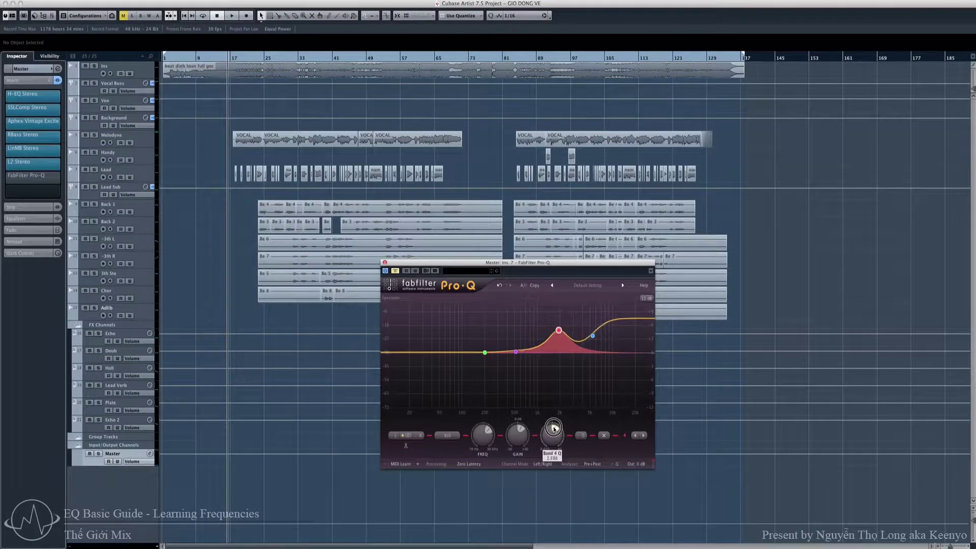
pyautogui.moveTo(591, 336); pyautogui.dragTo(591, 374)
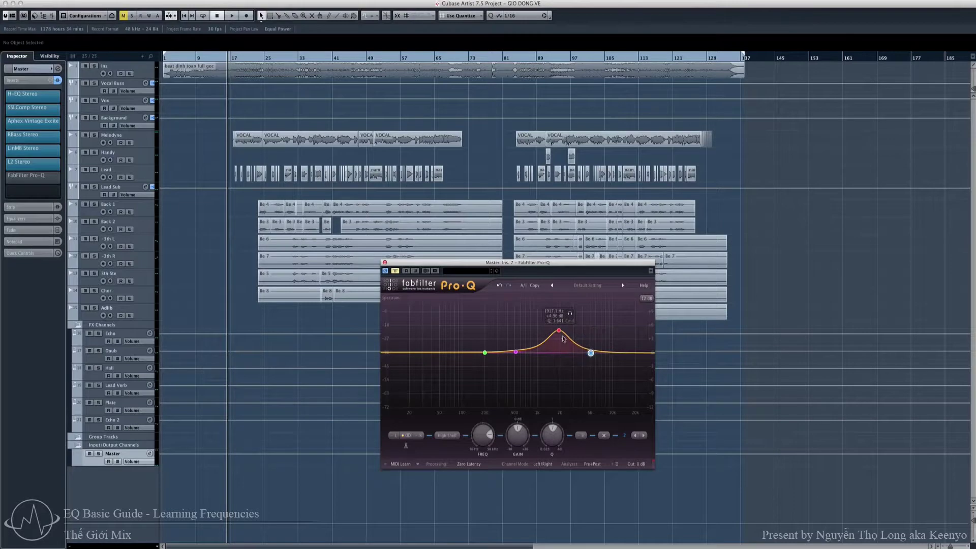
pyautogui.moveTo(559, 333); pyautogui.dragTo(559, 353)
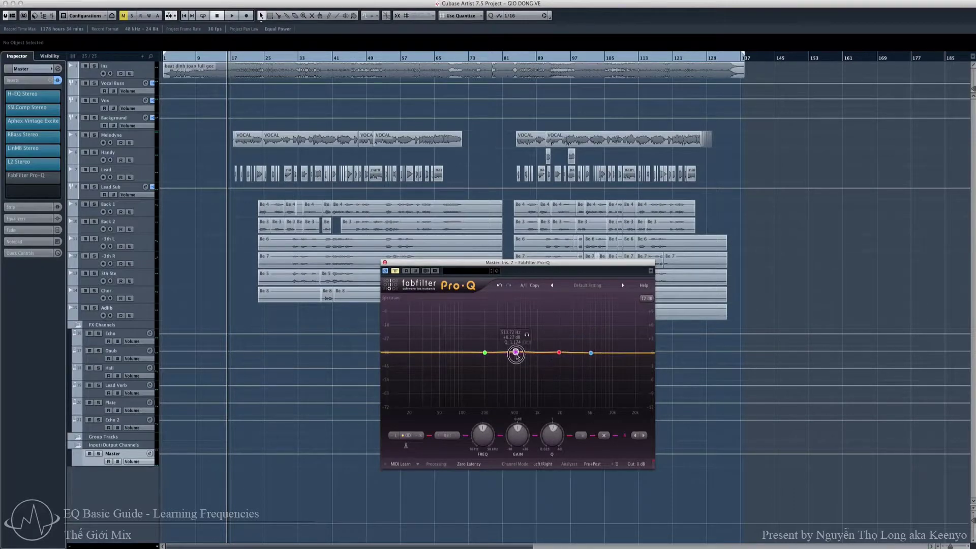
# Boost the low shelf at about 200 Hz and compare it during playback with the plug-in active and bypassed, leaving it bypassed.
pyautogui.click(485, 353)
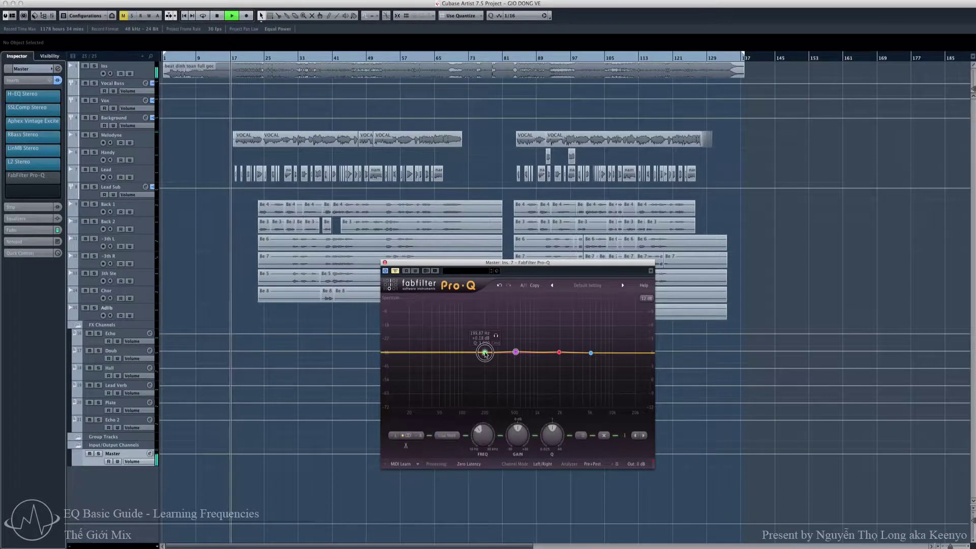
pyautogui.moveTo(485, 353); pyautogui.dragTo(486, 324)
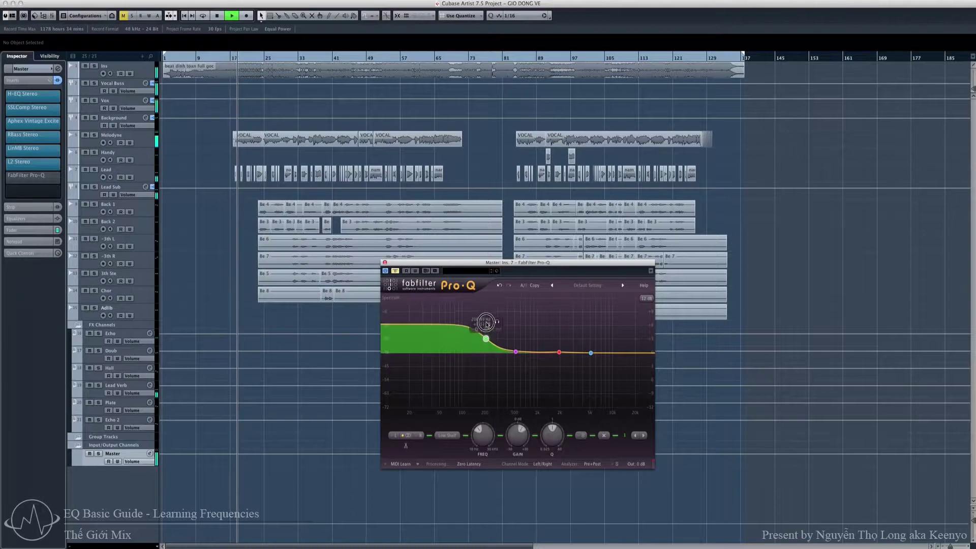
pyautogui.click(395, 271)
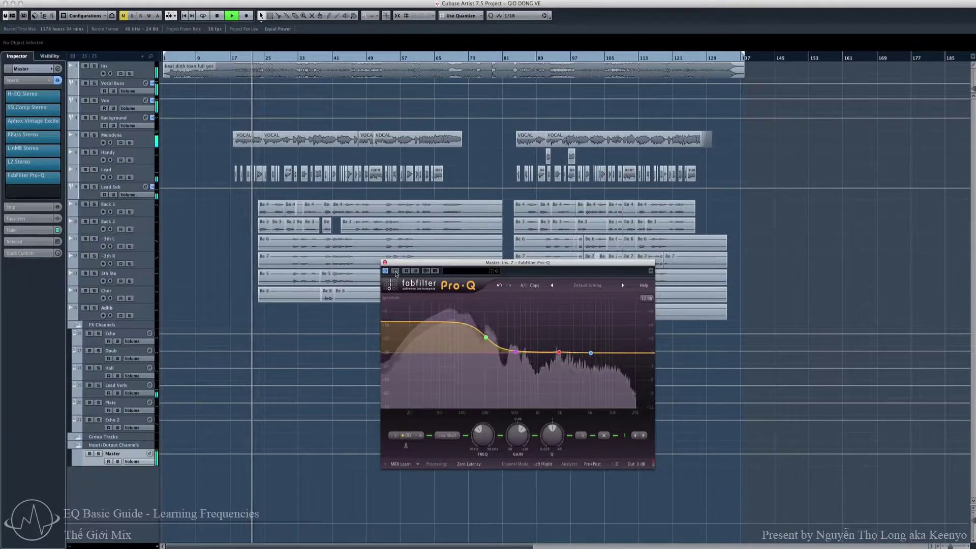
pyautogui.click(396, 271)
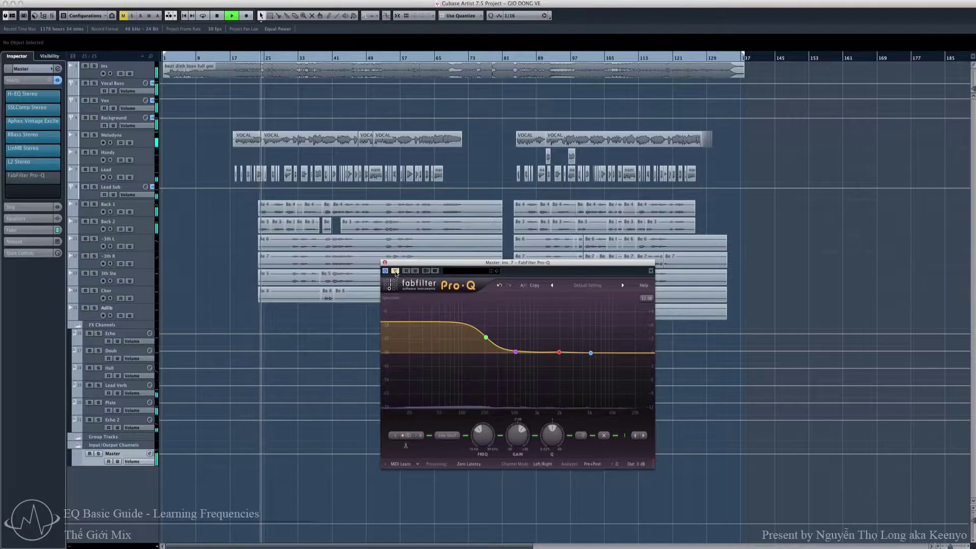
pyautogui.click(396, 271)
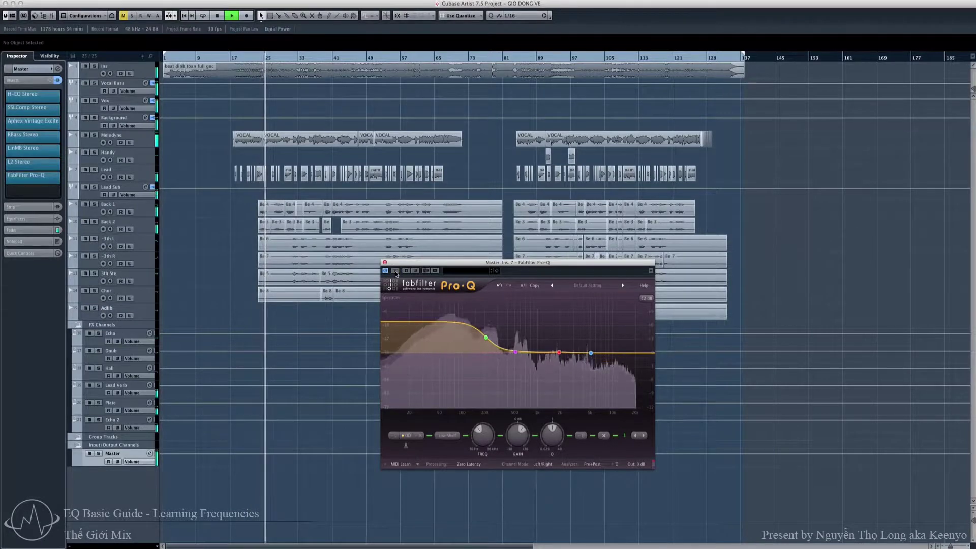
pyautogui.click(396, 271)
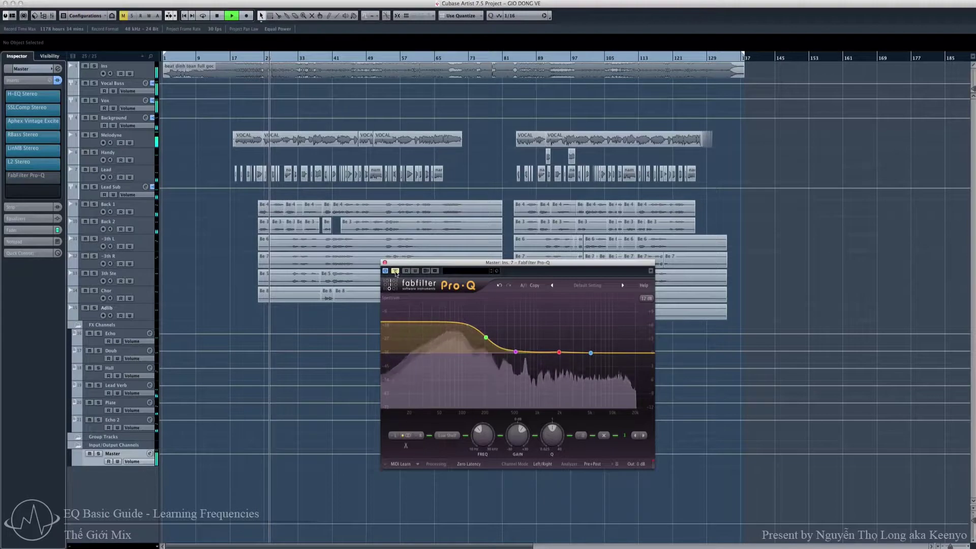
pyautogui.press('space')
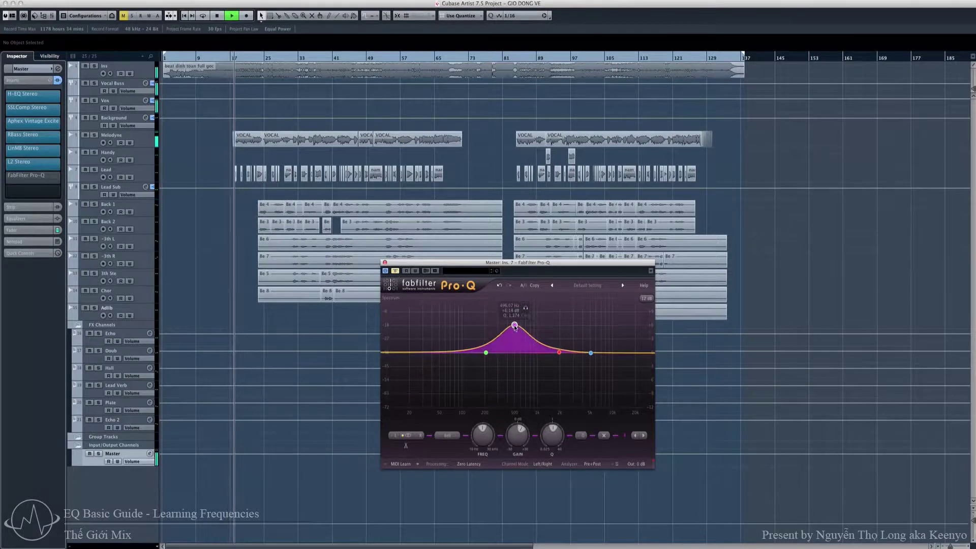
# Compare the bell boost at about 500 Hz during playback with the plug-in active and bypassed, then stop playback with it bypassed.
pyautogui.click(396, 271)
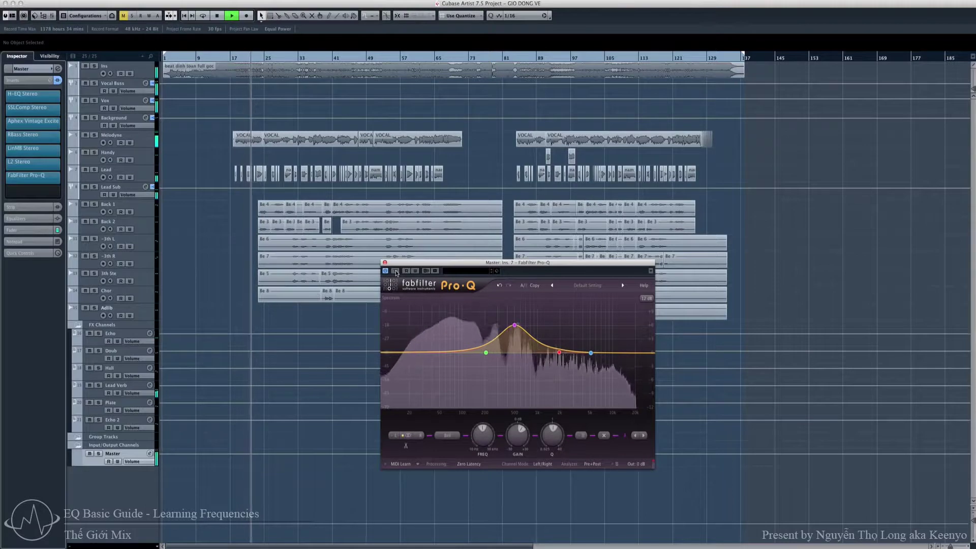
pyautogui.click(395, 271)
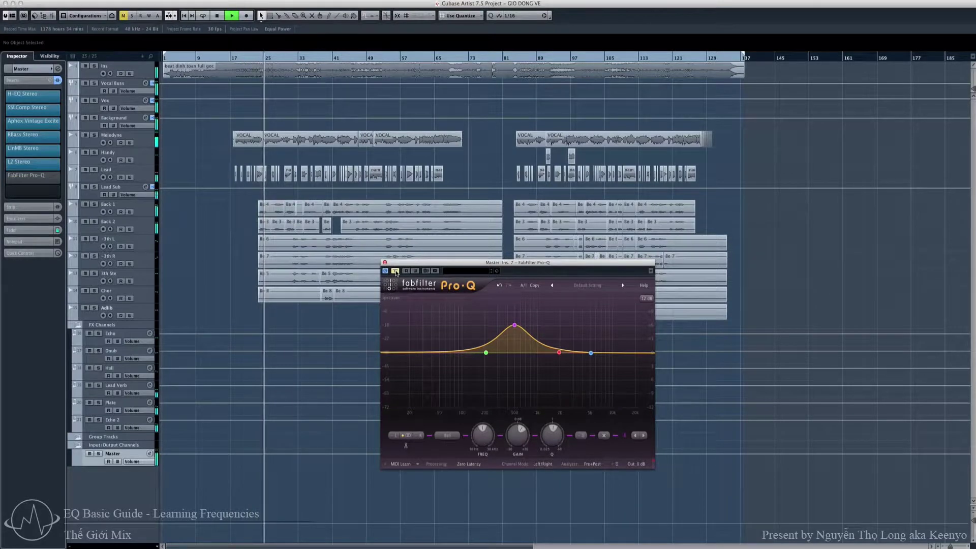
pyautogui.click(395, 271)
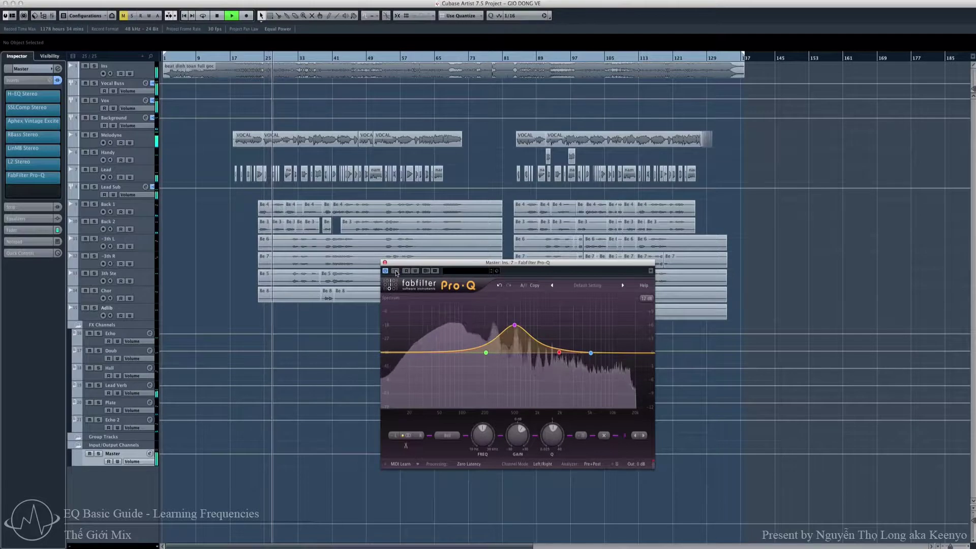
pyautogui.click(395, 272)
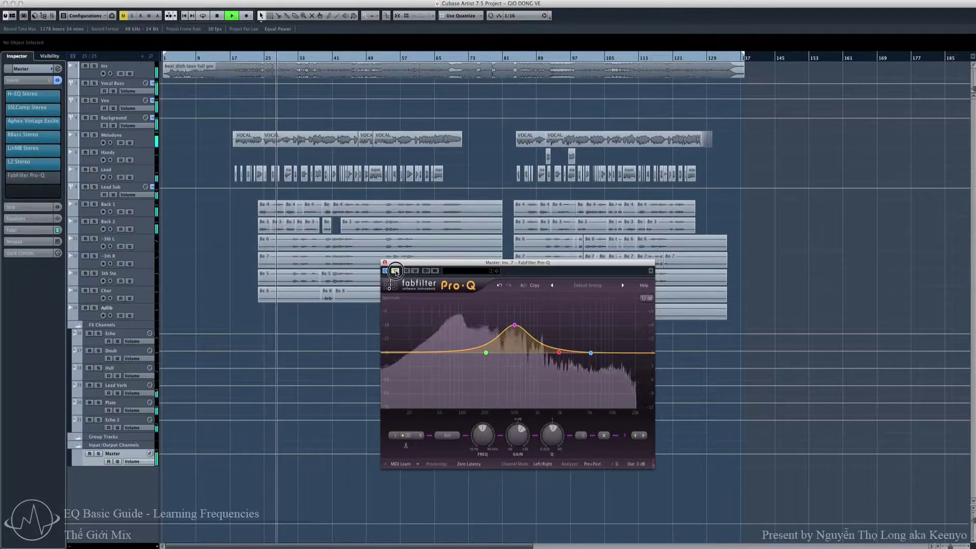
pyautogui.press('space')
# Flatten the 500 Hz bell, boost the one near 2 kHz and compare it during playback with the plug-in active and bypassed.
pyautogui.moveTo(514, 325); pyautogui.dragTo(560, 324)
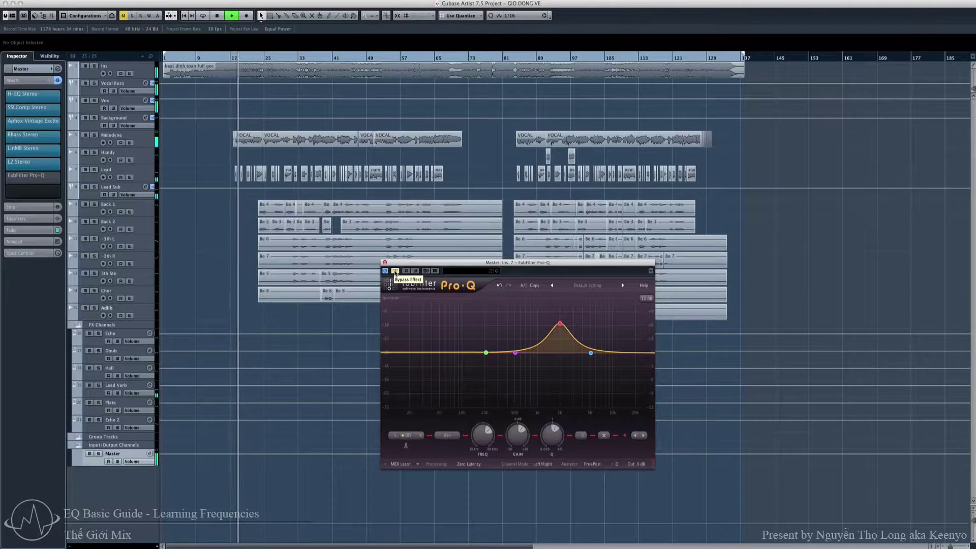
pyautogui.click(395, 272)
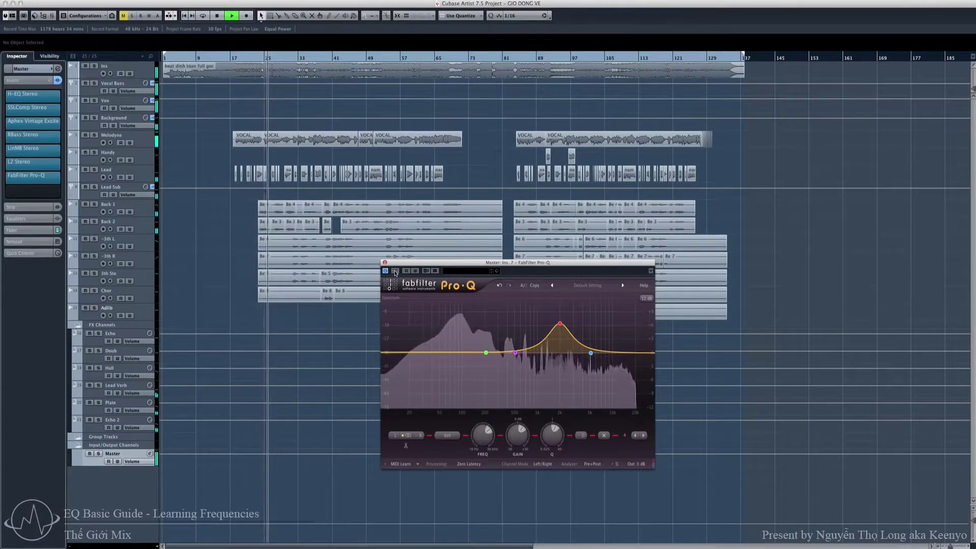
pyautogui.click(395, 272)
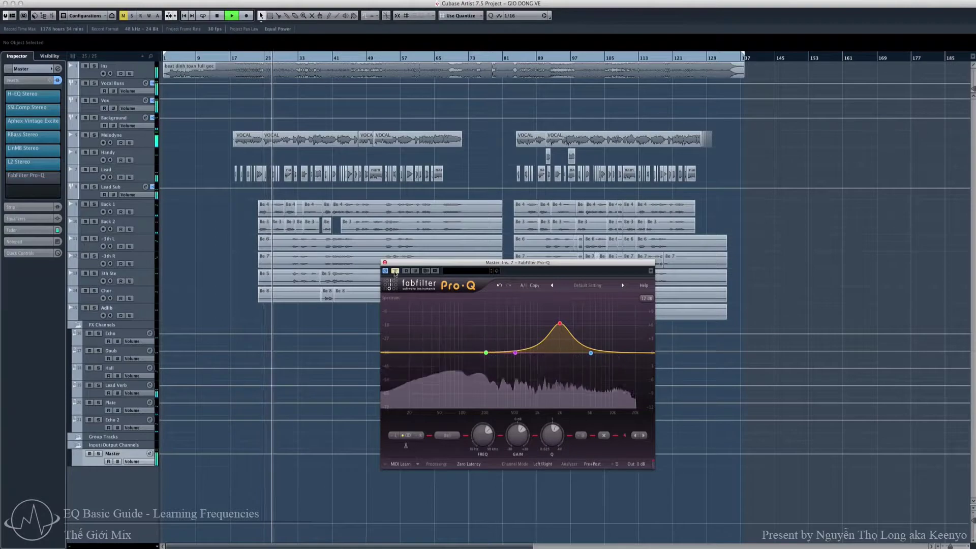
pyautogui.click(395, 271)
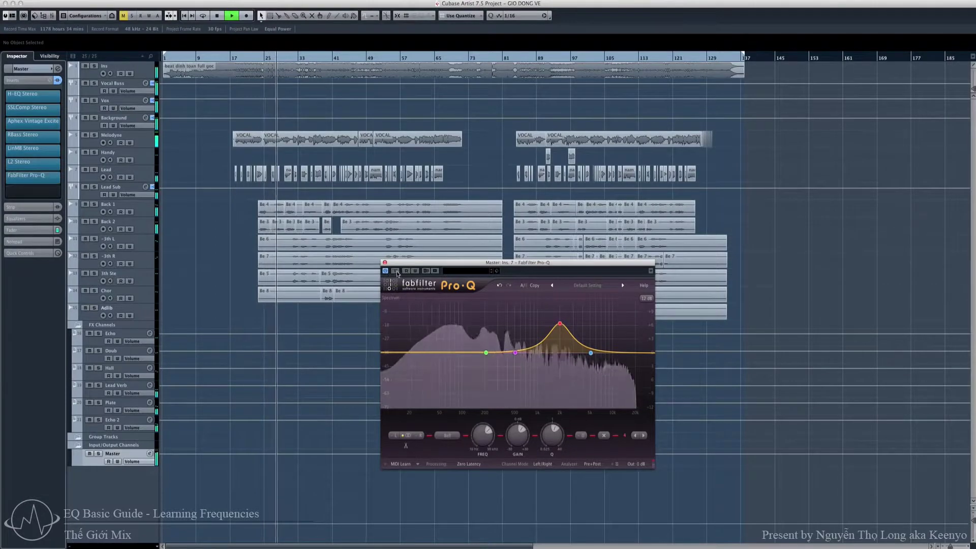
pyautogui.click(395, 271)
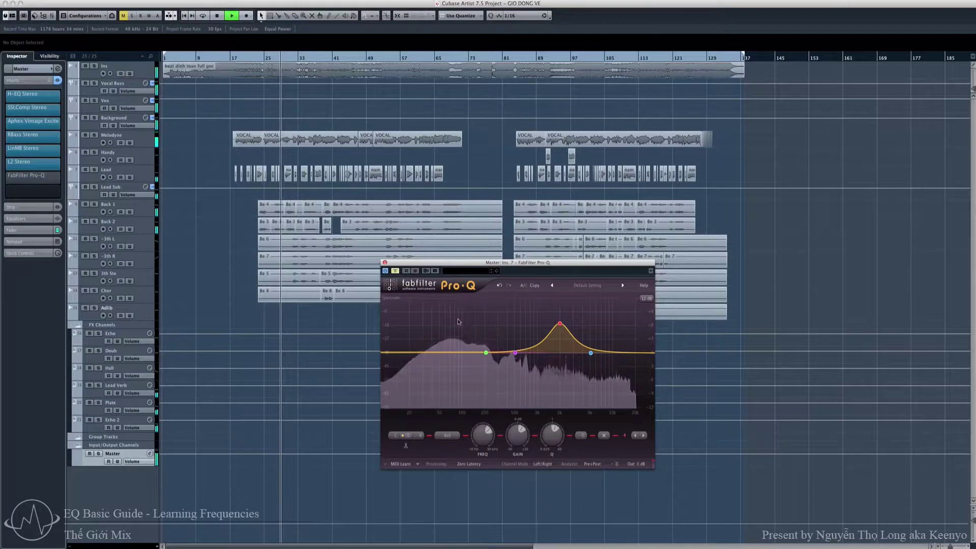
pyautogui.press('space')
# Flatten the 2 kHz bell, boost the high shelf near 5 kHz and compare it during playback with the plug-in active and bypassed.
pyautogui.moveTo(559, 324); pyautogui.dragTo(592, 337)
pyautogui.press('space')
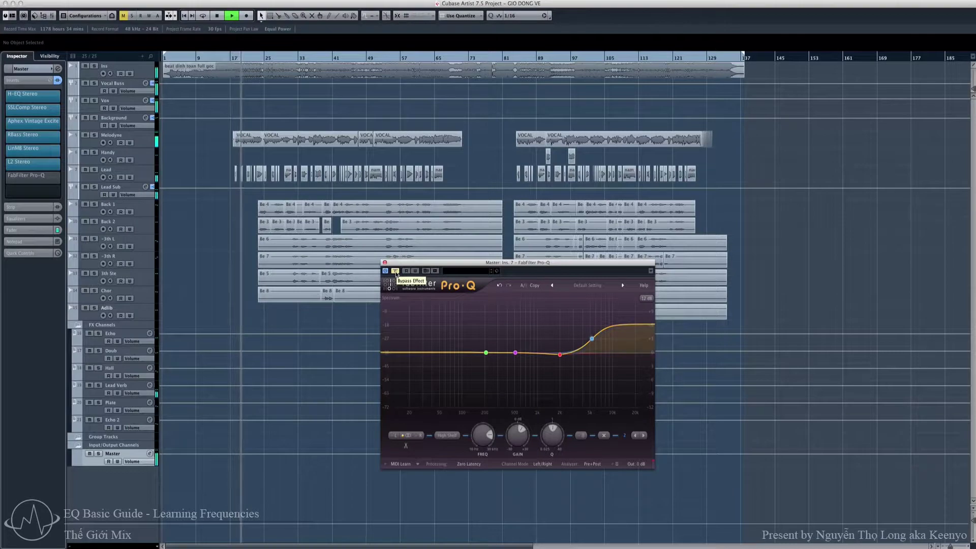
pyautogui.click(396, 274)
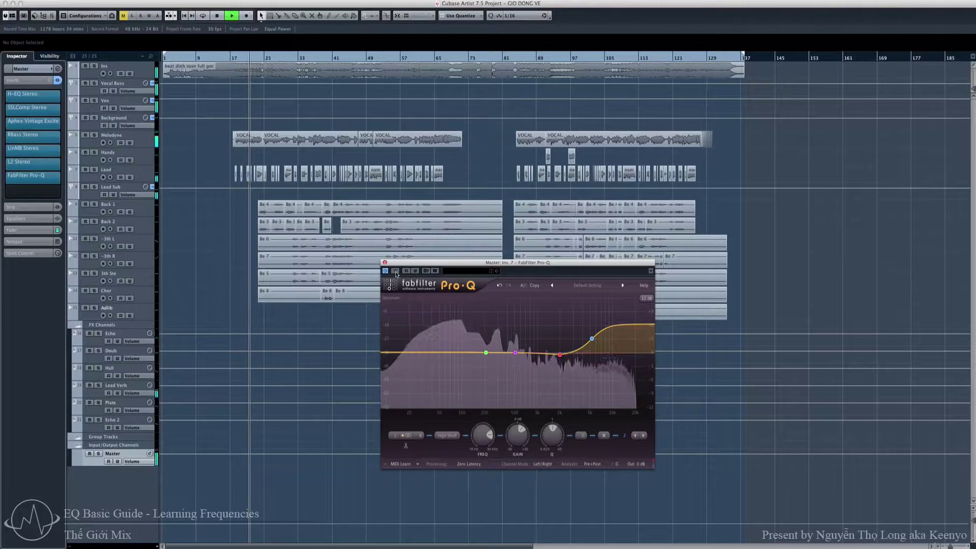
pyautogui.click(396, 273)
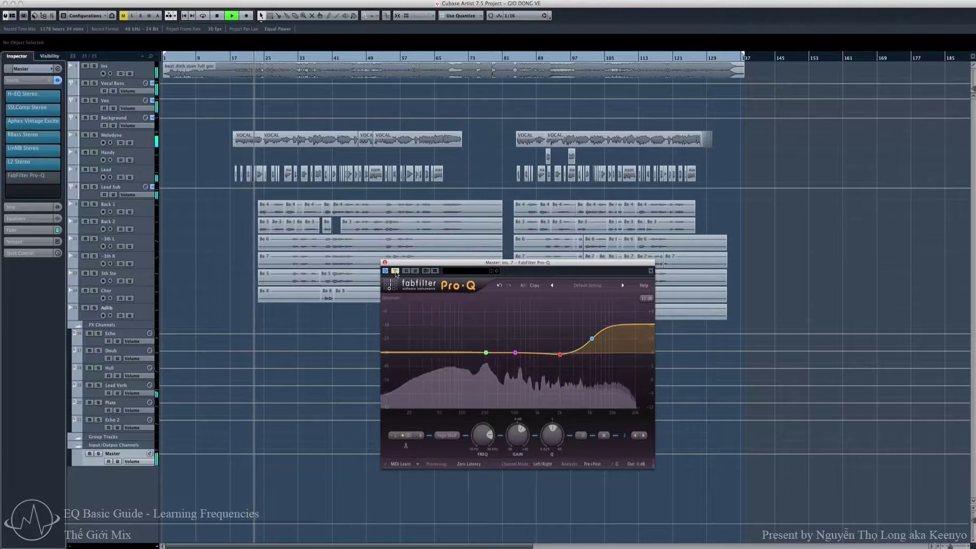
pyautogui.press('space')
# Spread boosts across the whole spectrum with a low shelf at about 110 Hz, three midrange bells and a high shelf.
pyautogui.moveTo(591, 338); pyautogui.dragTo(596, 369)
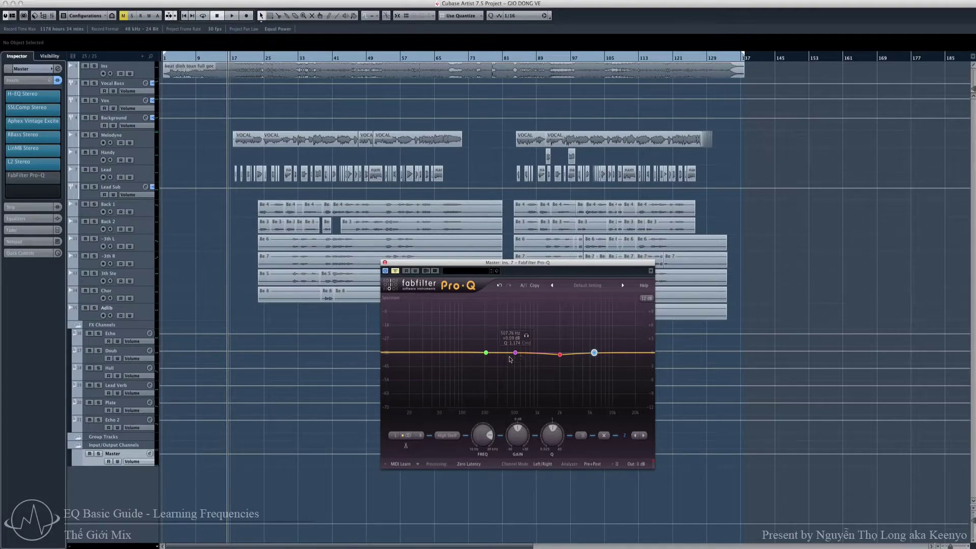
pyautogui.moveTo(487, 353); pyautogui.dragTo(522, 329)
pyautogui.moveTo(559, 355); pyautogui.dragTo(561, 325)
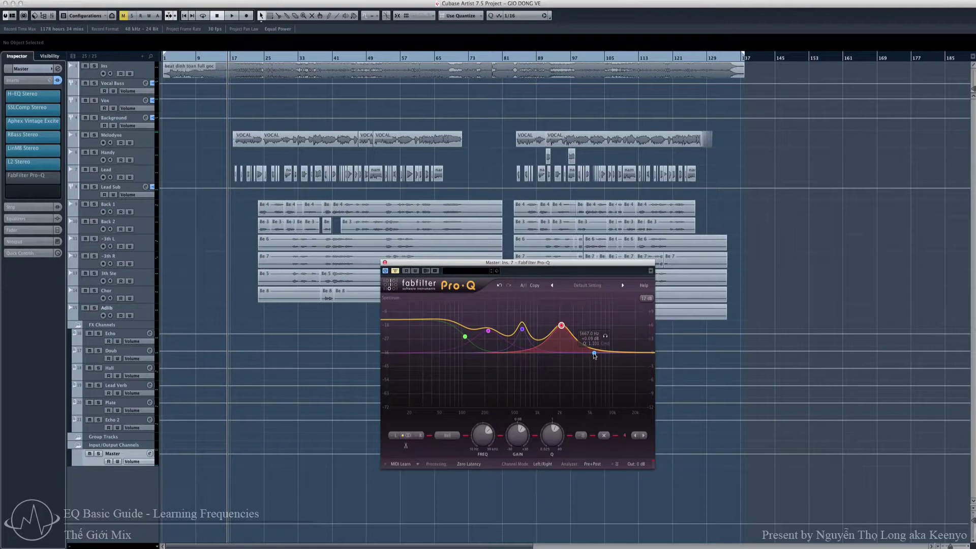
pyautogui.moveTo(594, 354); pyautogui.dragTo(497, 328)
pyautogui.click(488, 331)
pyautogui.click(465, 337)
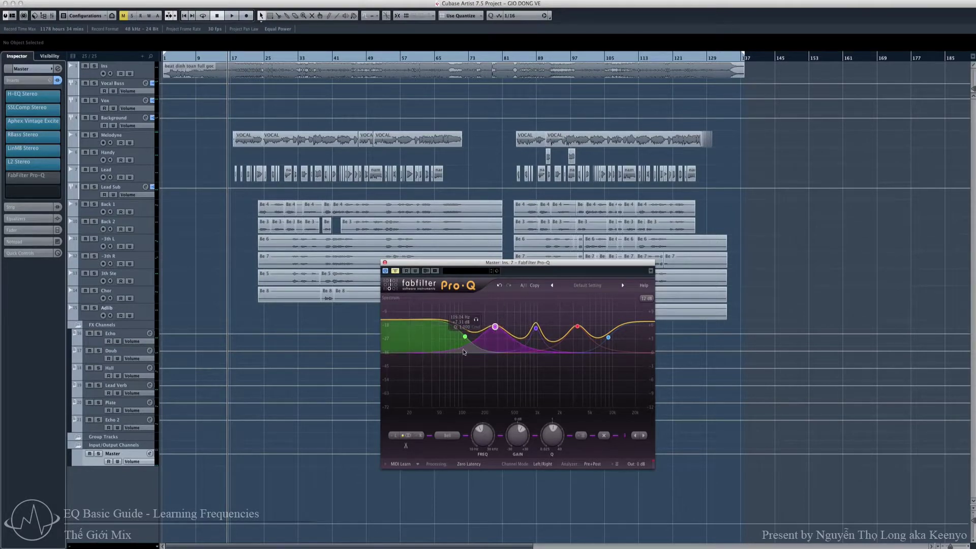
# Move the low shelf to about 138 Hz and the bell next to it to about 280 Hz, disabling each band once set.
pyautogui.moveTo(466, 339); pyautogui.dragTo(473, 345)
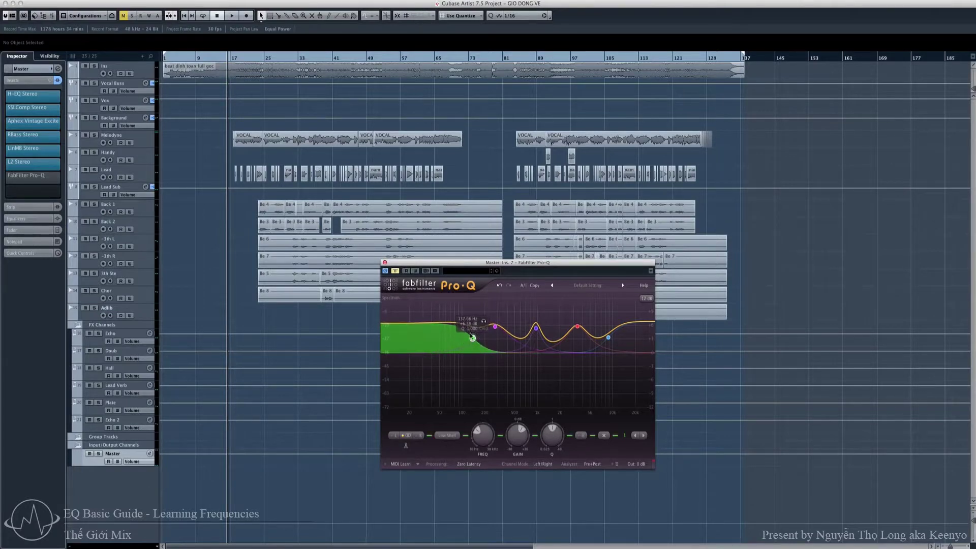
pyautogui.click(581, 435)
pyautogui.click(495, 328)
pyautogui.moveTo(495, 328); pyautogui.dragTo(496, 329)
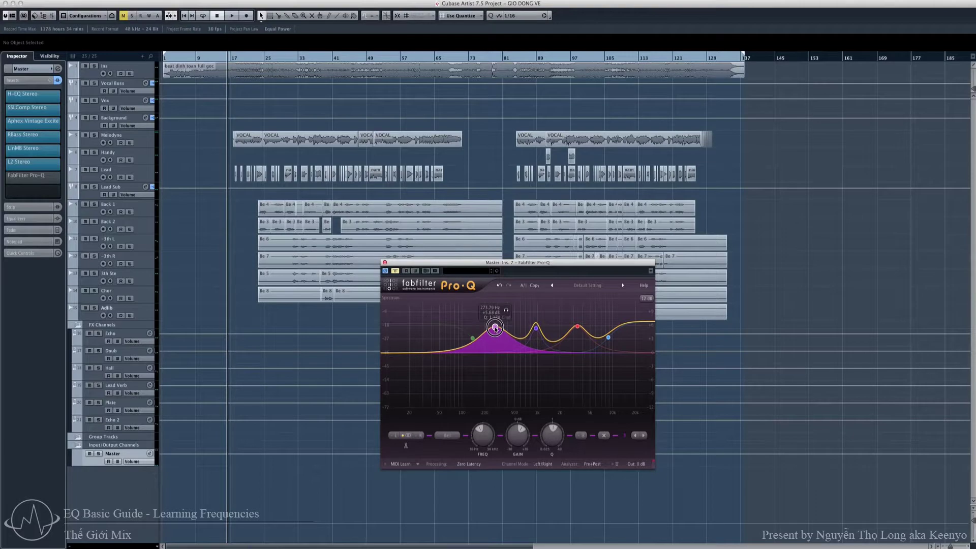
pyautogui.moveTo(496, 329); pyautogui.dragTo(497, 328)
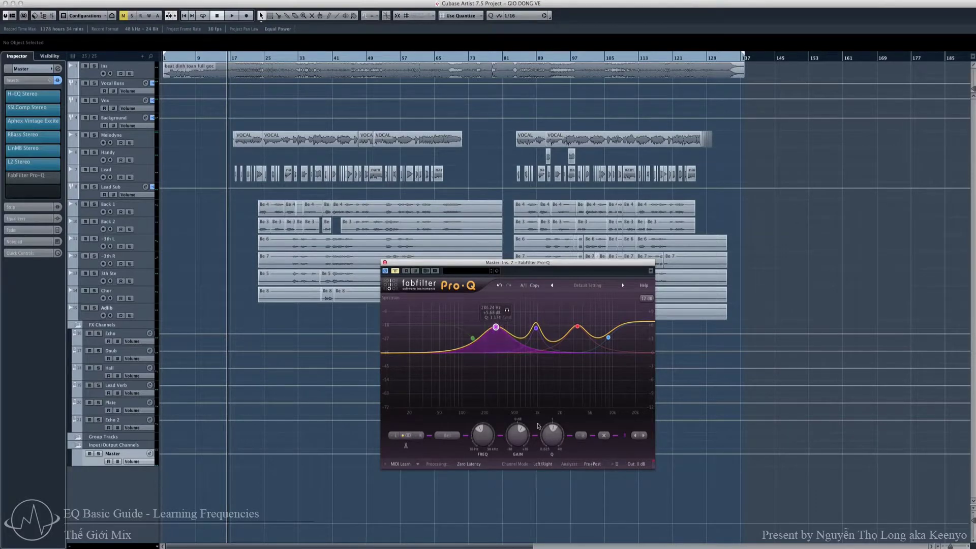
pyautogui.click(581, 435)
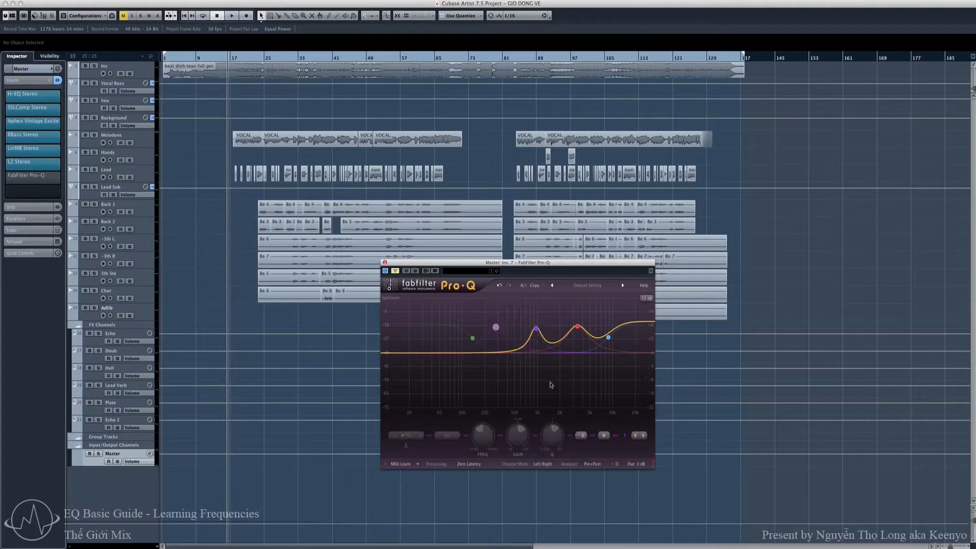
# Move the middle bell to about 1.1 kHz, widen it to a Q of about 1.9, and disable the band.
pyautogui.click(536, 330)
pyautogui.moveTo(538, 331); pyautogui.dragTo(545, 330)
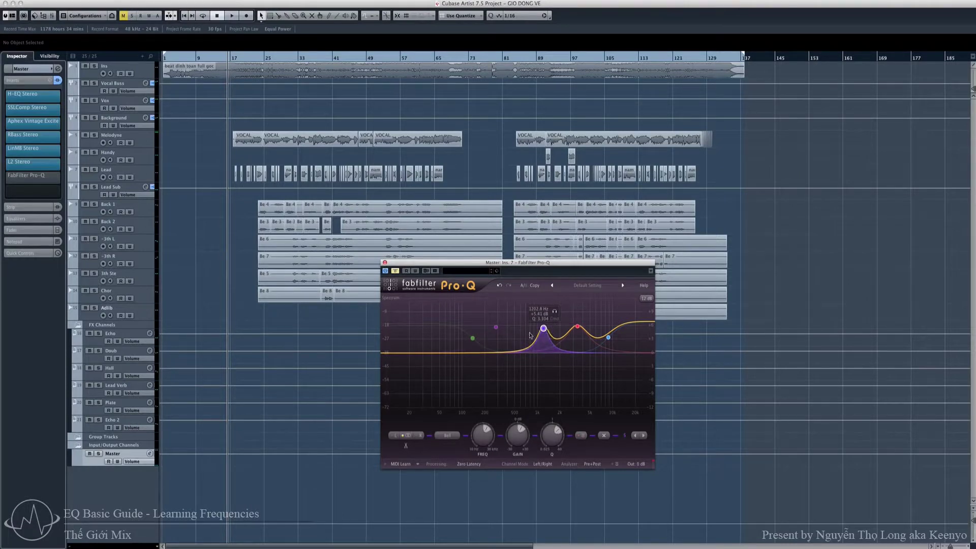
pyautogui.moveTo(561, 446); pyautogui.dragTo(558, 435)
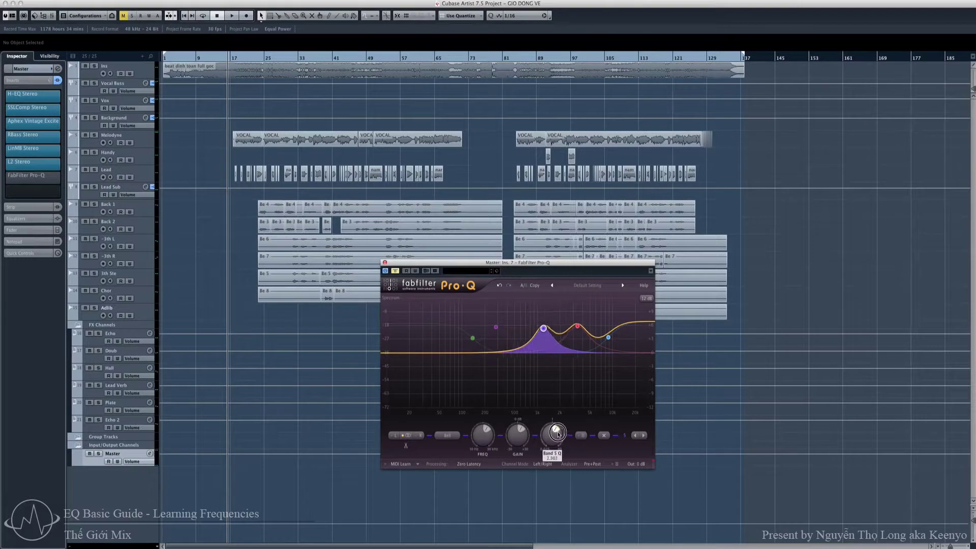
pyautogui.moveTo(545, 343)
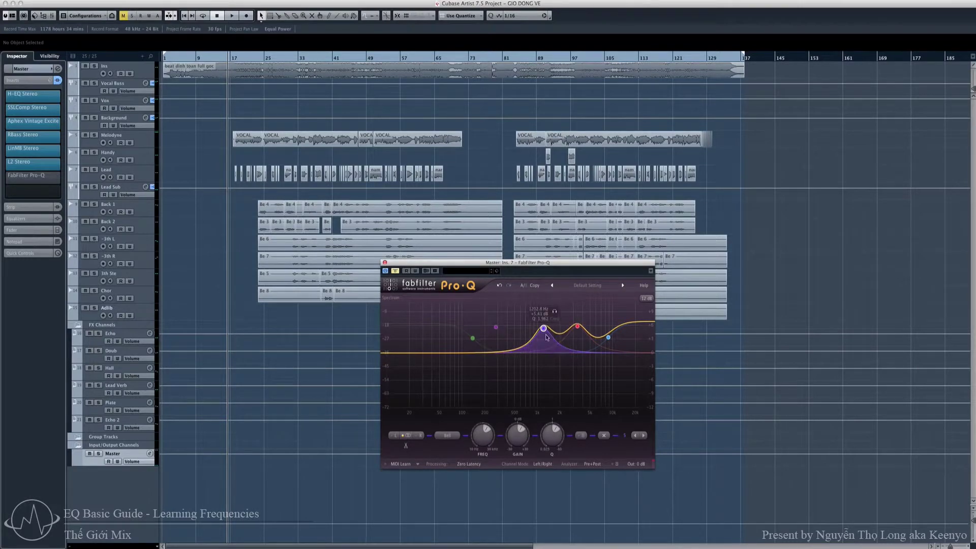
pyautogui.moveTo(546, 332); pyautogui.dragTo(542, 330)
# Shift the upper bell to about 3.5 kHz, trim the high shelf near 8.7 kHz, and disable both bands.
pyautogui.click(576, 328)
pyautogui.moveTo(577, 332); pyautogui.dragTo(578, 330)
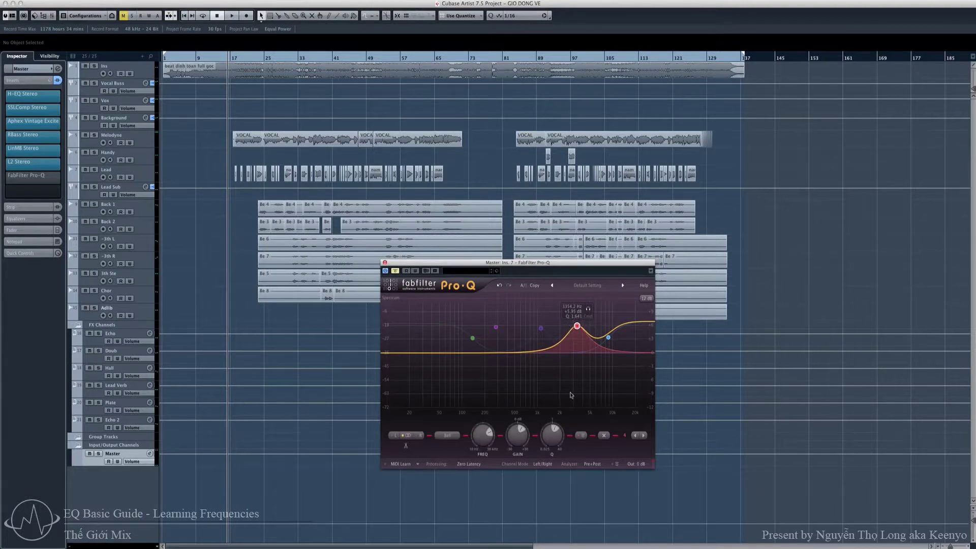
pyautogui.moveTo(577, 327); pyautogui.dragTo(580, 329)
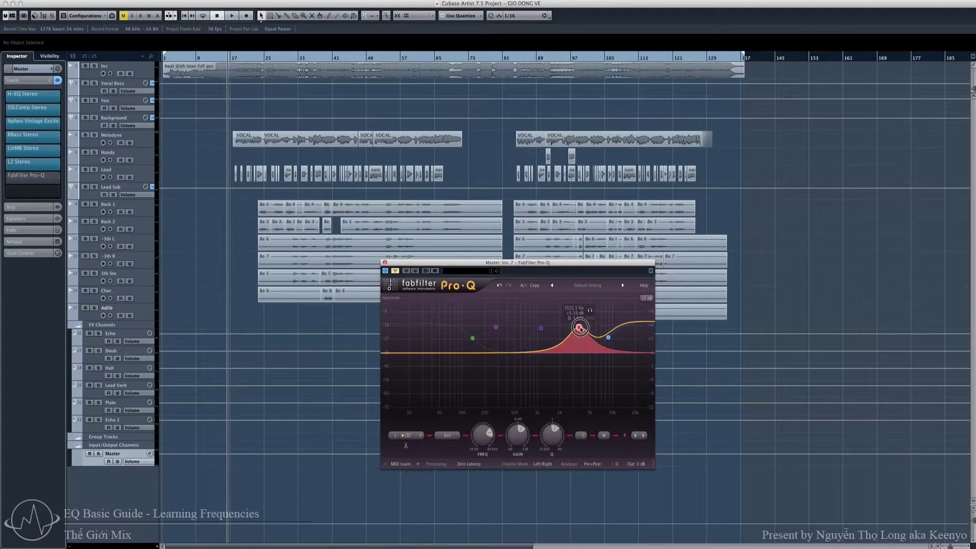
pyautogui.click(608, 338)
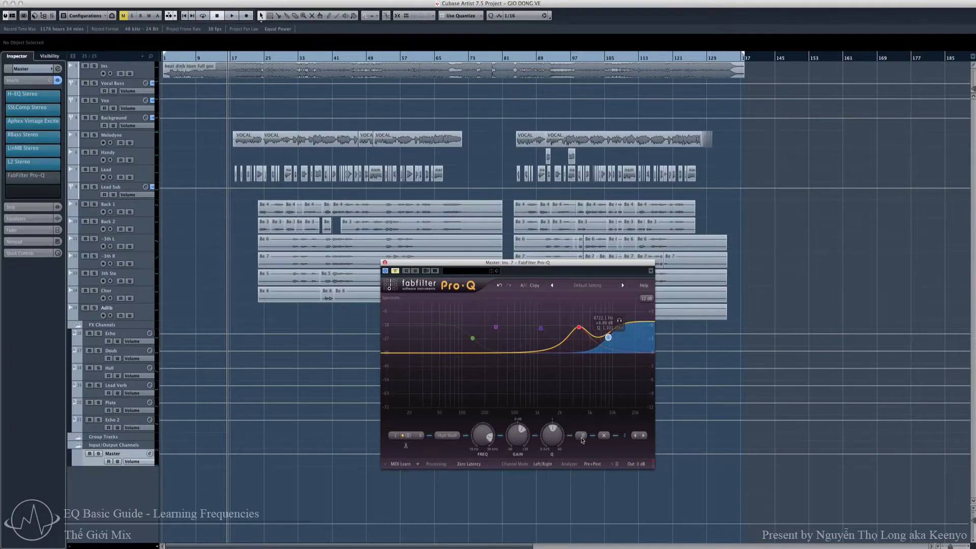
pyautogui.click(580, 327)
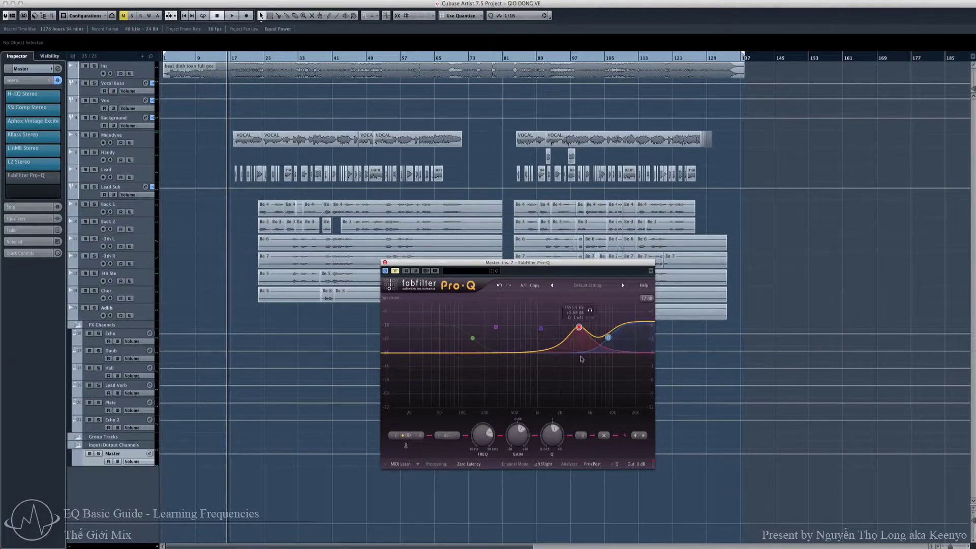
pyautogui.click(582, 436)
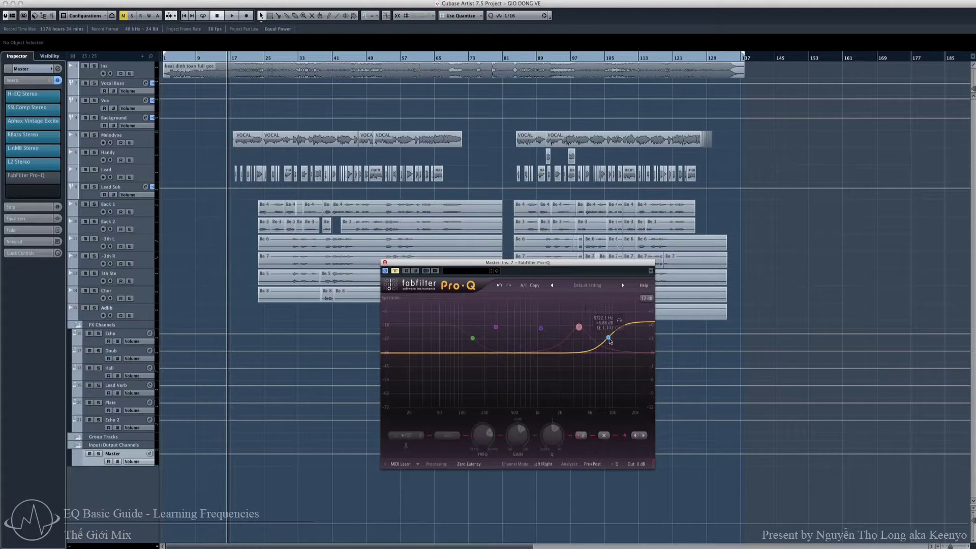
pyautogui.click(609, 339)
pyautogui.moveTo(610, 341); pyautogui.dragTo(611, 344)
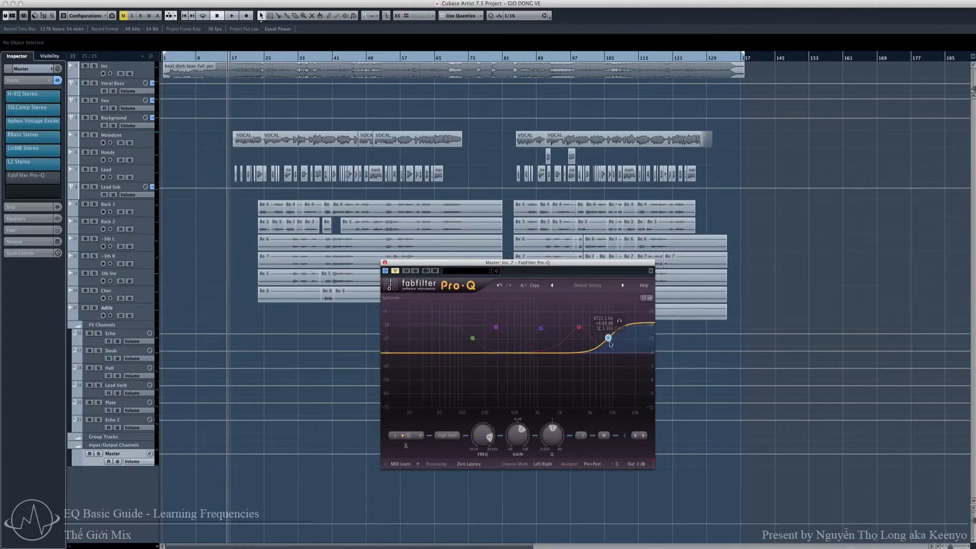
pyautogui.click(585, 439)
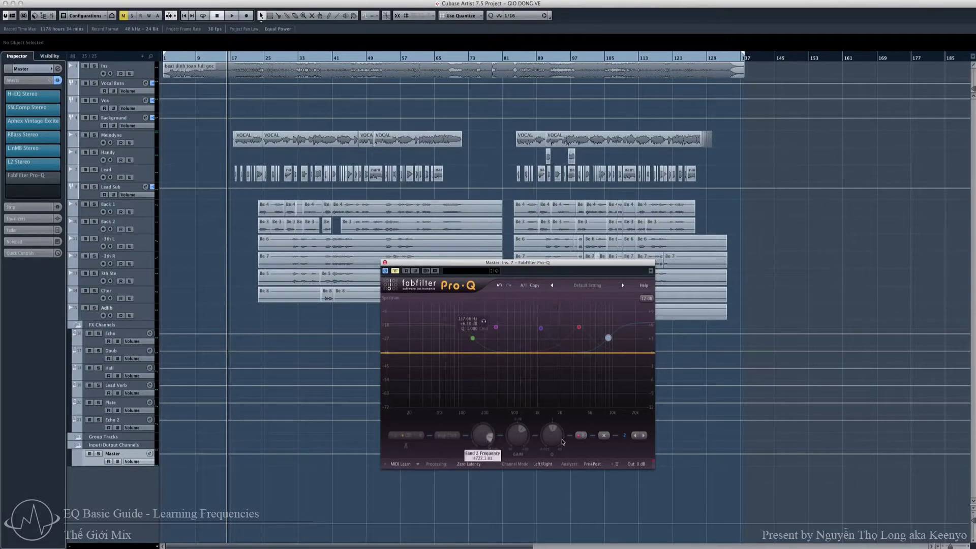
# Enable only the low shelf and compare it during playback with the plug-in bypassed and active, then stop playback with it active.
pyautogui.click(473, 338)
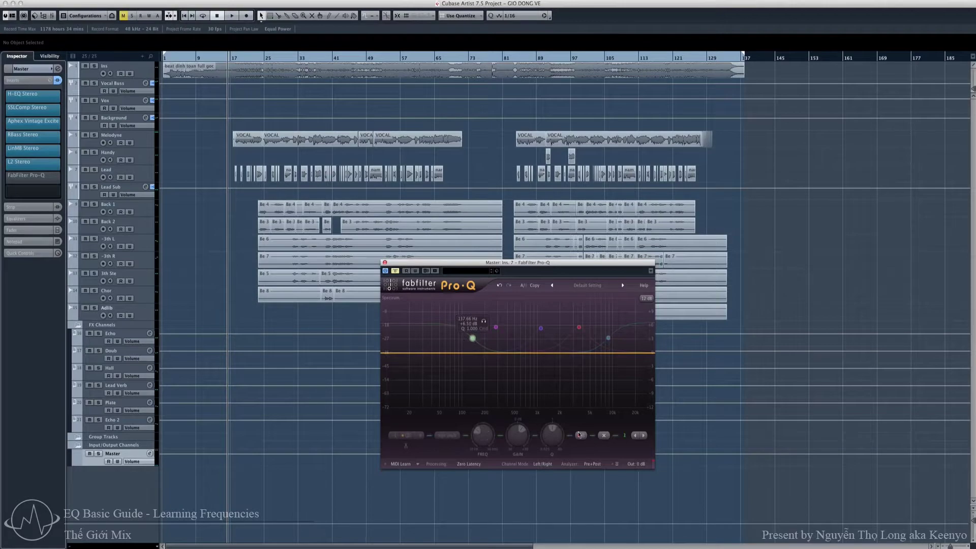
pyautogui.press('space')
pyautogui.click(396, 272)
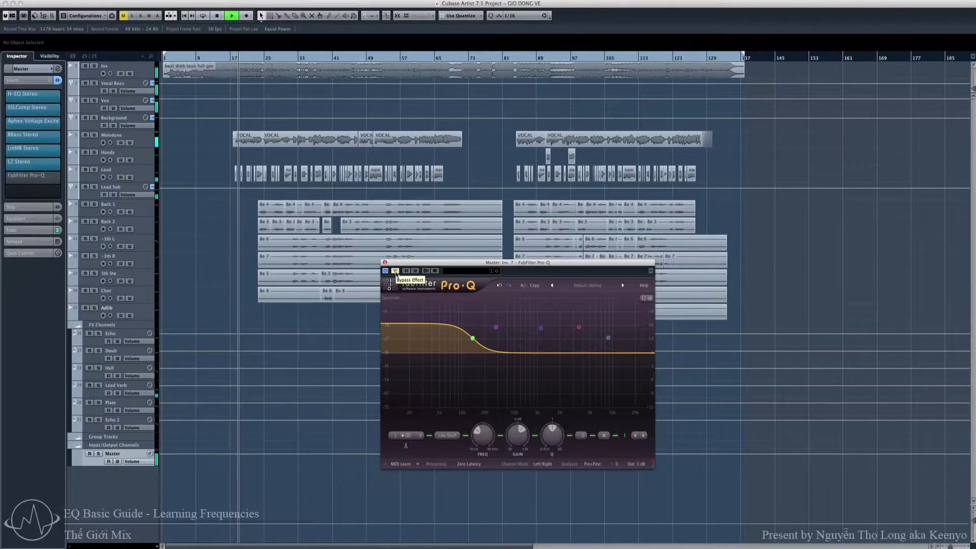
pyautogui.click(396, 272)
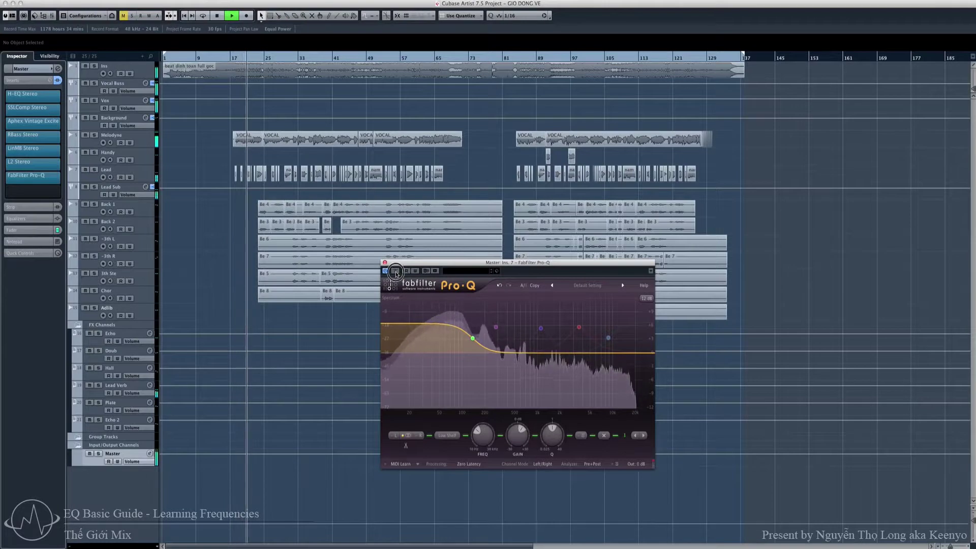
pyautogui.click(395, 272)
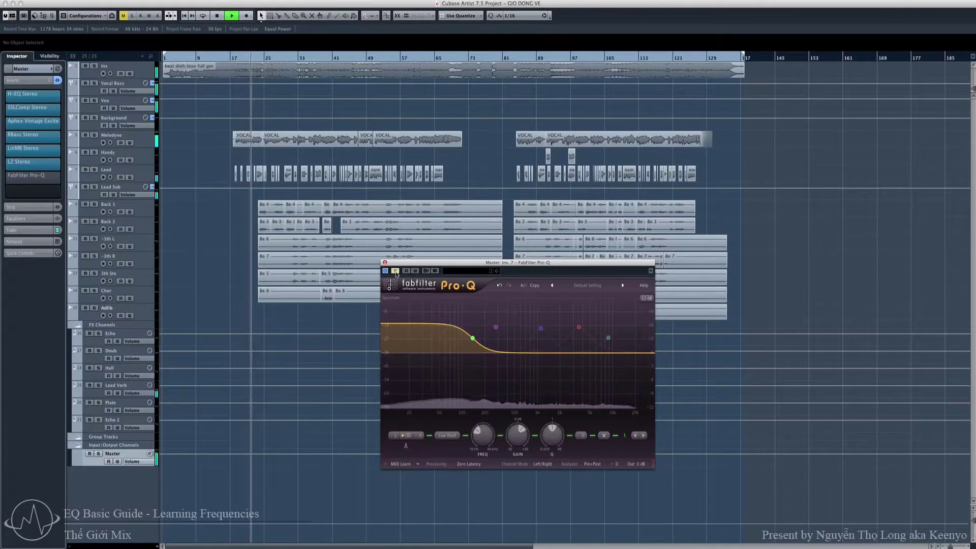
pyautogui.click(395, 272)
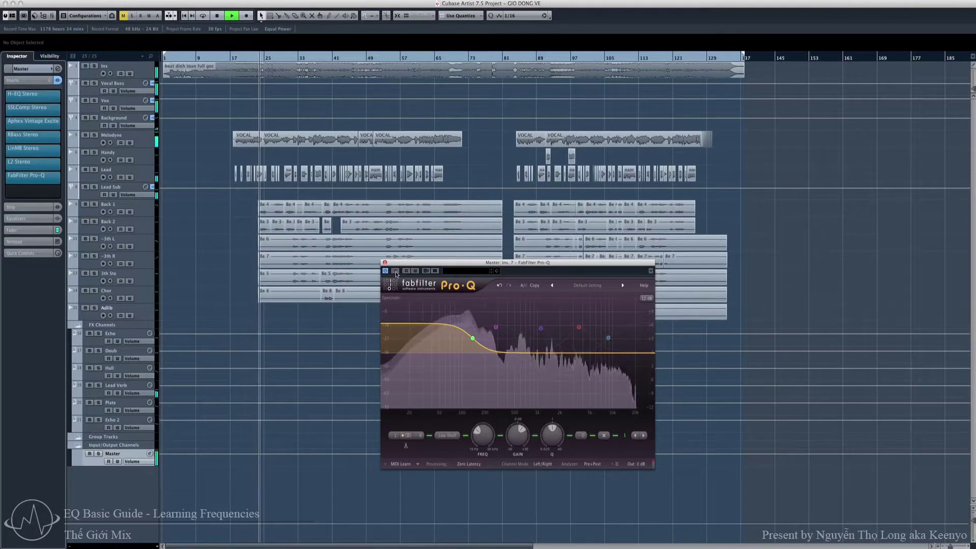
pyautogui.press('space')
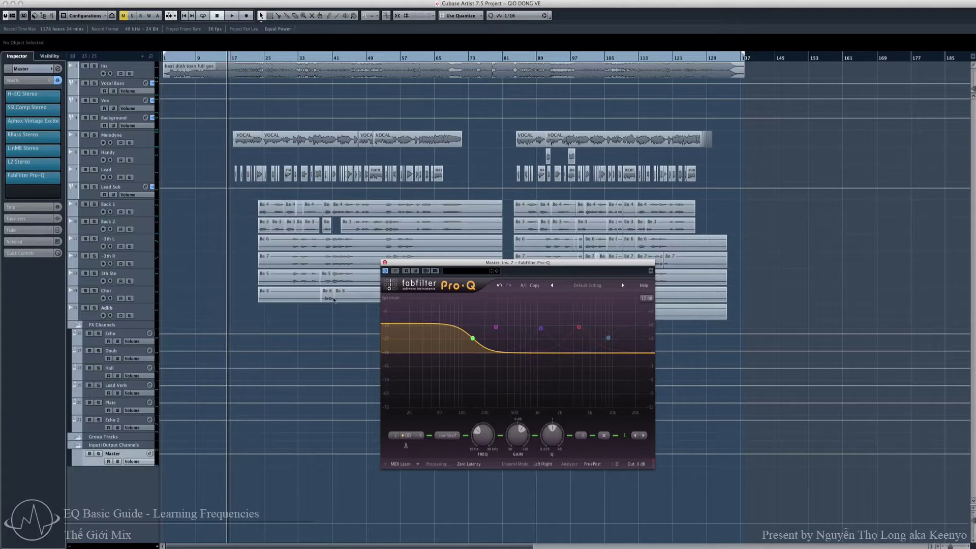
# Disable the low shelf, enable the 280 Hz bell, compare it during playback with the plug-in active and bypassed, then stop with it bypassed.
pyautogui.moveTo(473, 340)
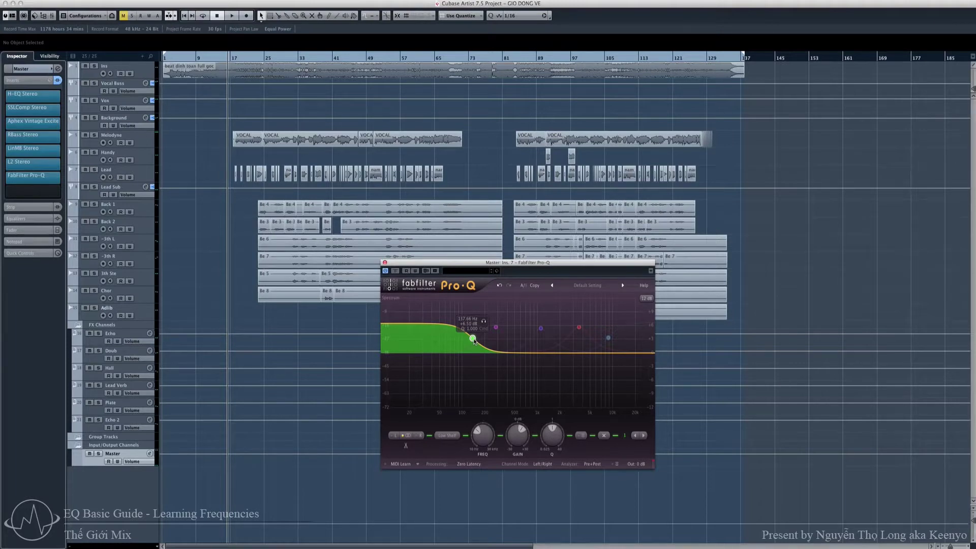
pyautogui.click(582, 435)
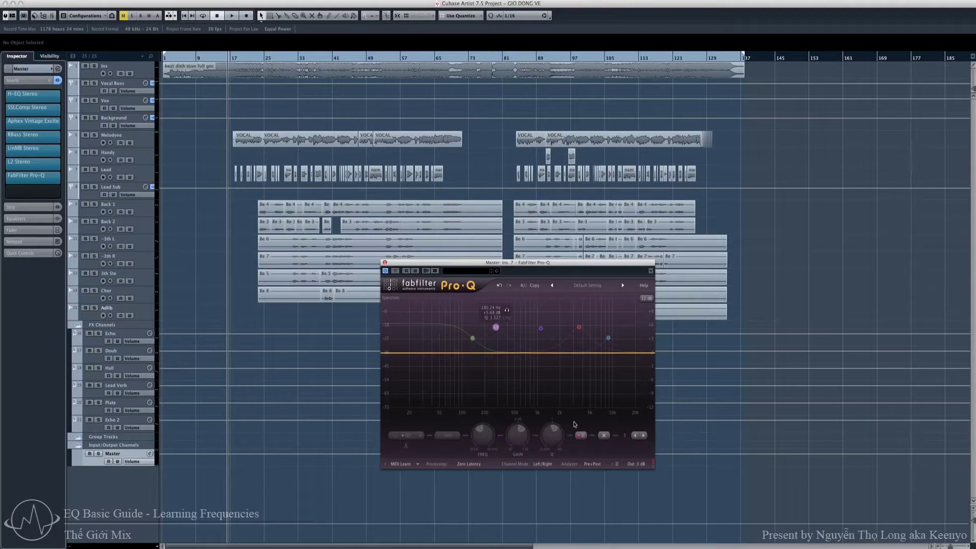
pyautogui.click(582, 437)
pyautogui.press('space')
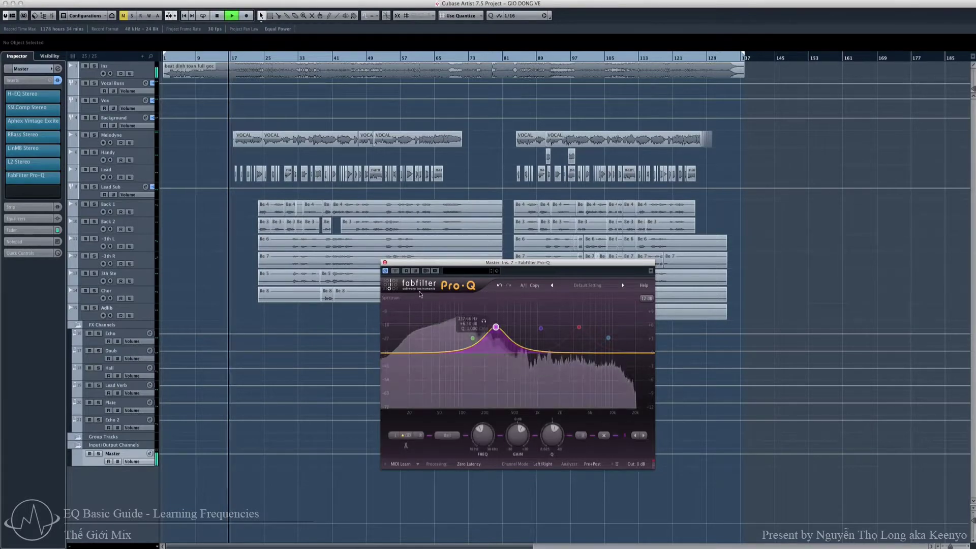
pyautogui.click(395, 270)
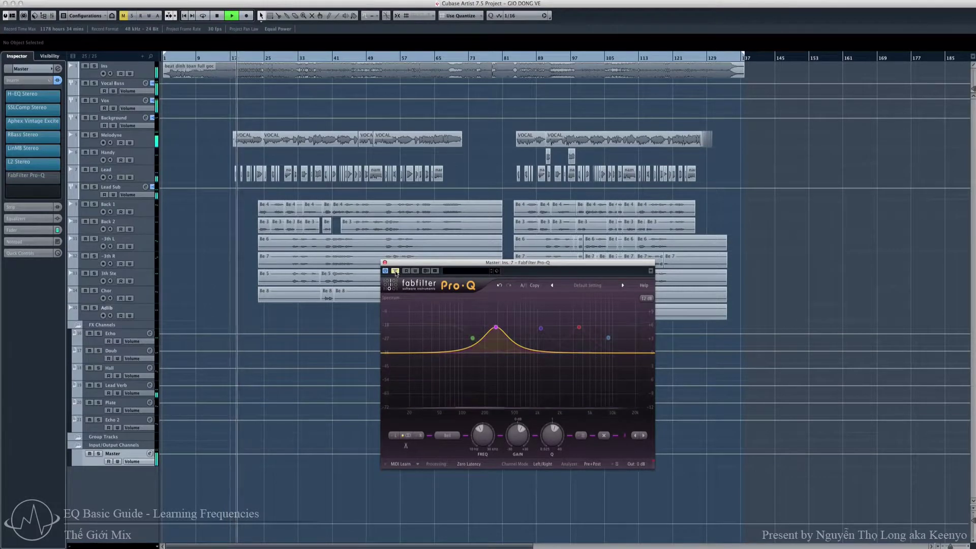
pyautogui.click(396, 271)
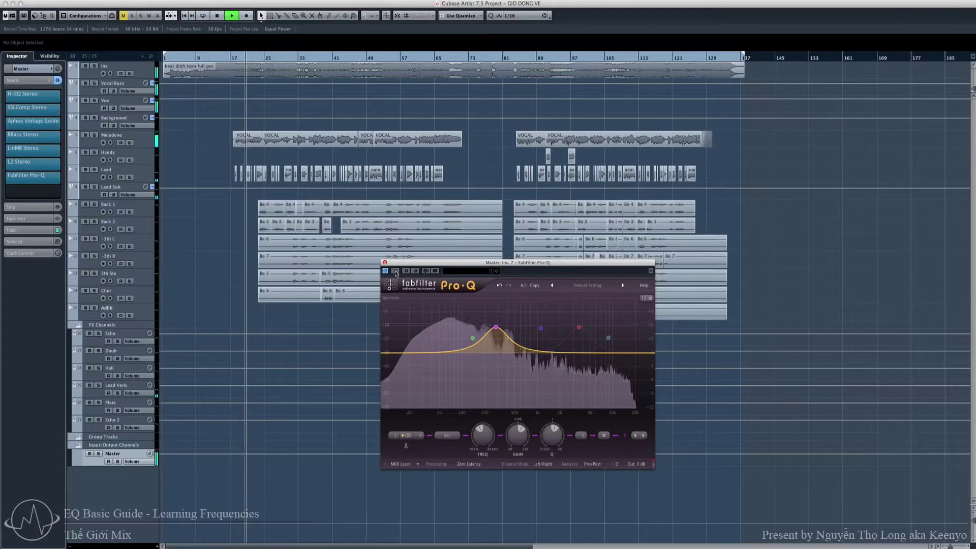
pyautogui.click(395, 272)
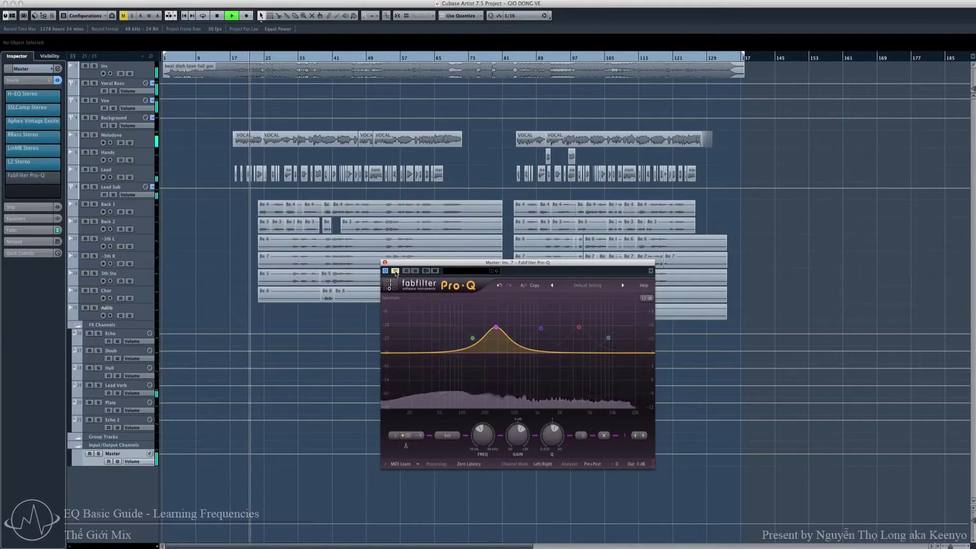
pyautogui.click(395, 271)
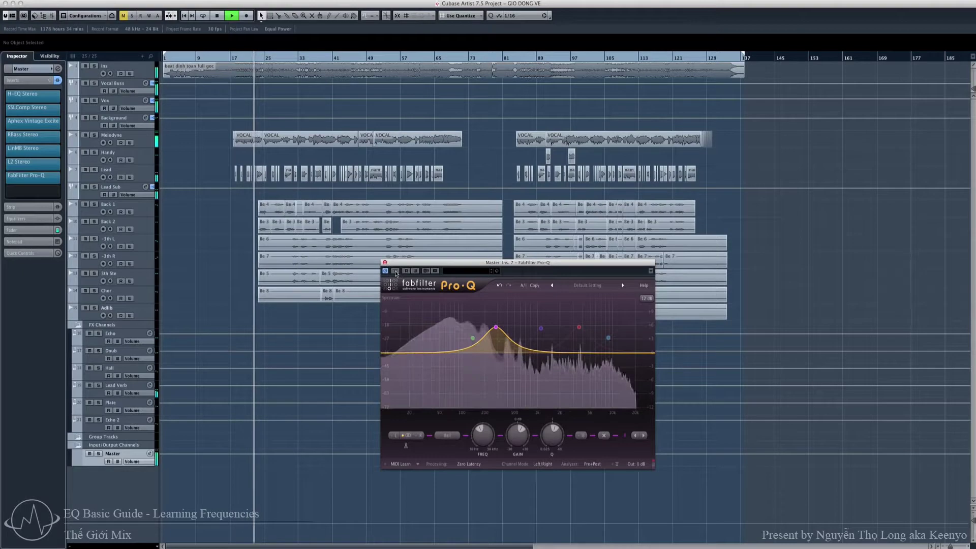
pyautogui.press('space')
pyautogui.click(395, 271)
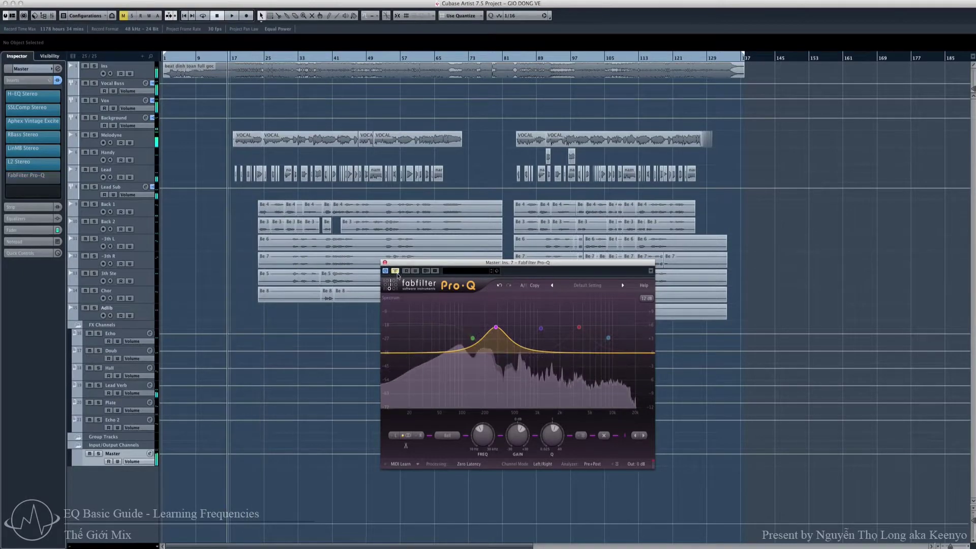
# Swap the 280 Hz bell for the 1.1 kHz bell, compare it during playback with the plug-in bypassed and active, then stop with it bypassed.
pyautogui.click(581, 436)
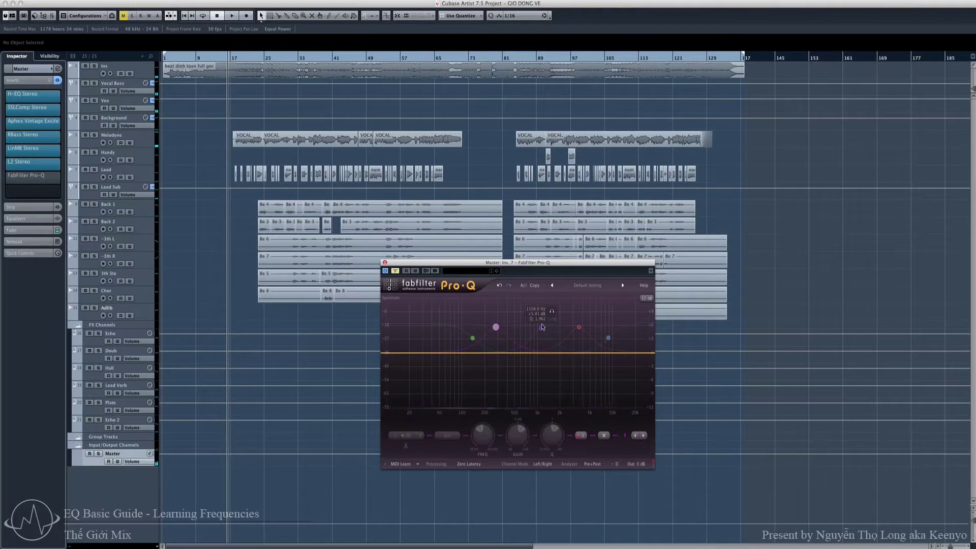
pyautogui.click(582, 436)
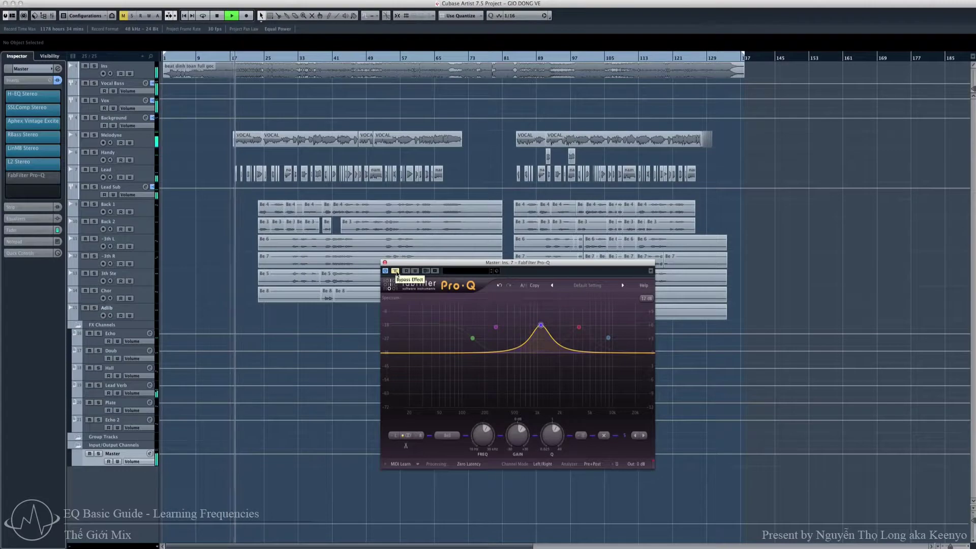
pyautogui.click(397, 273)
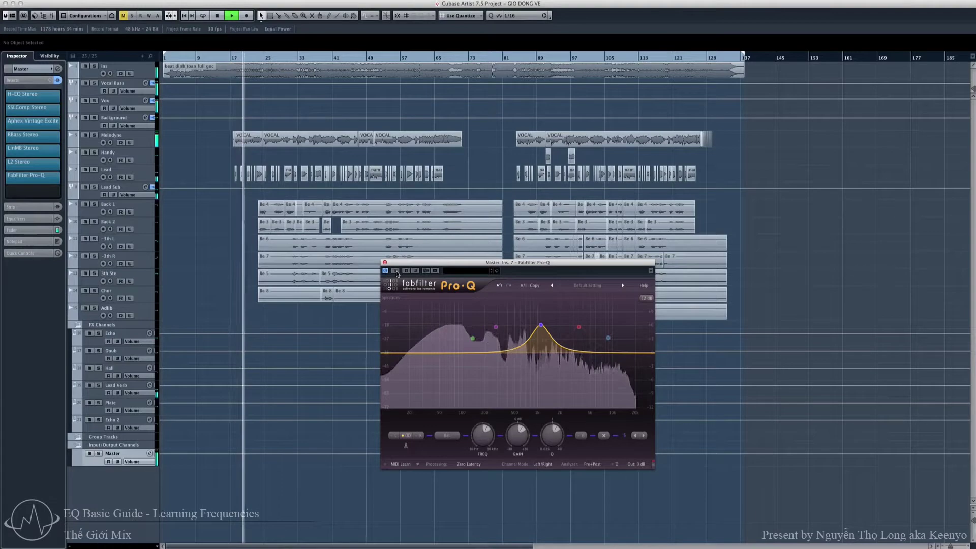
pyautogui.click(397, 273)
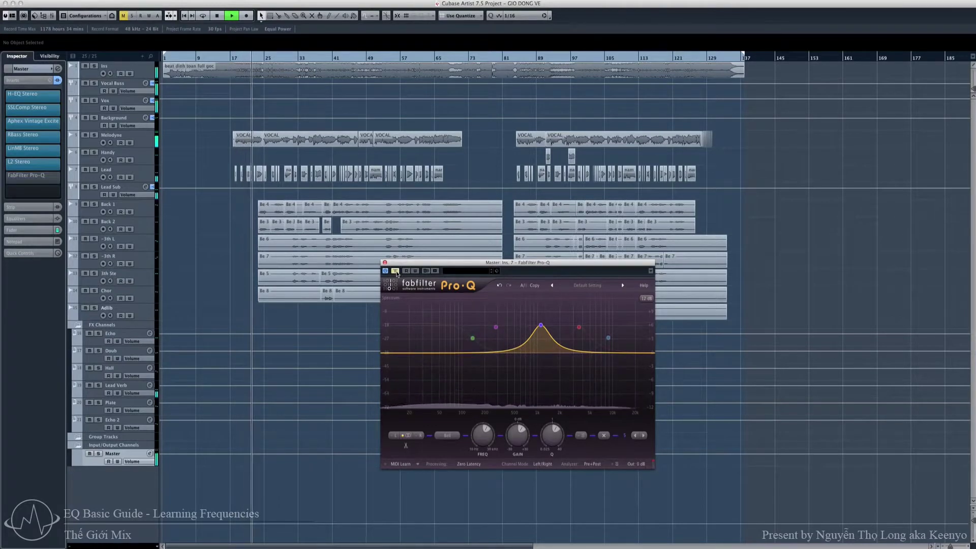
pyautogui.click(397, 272)
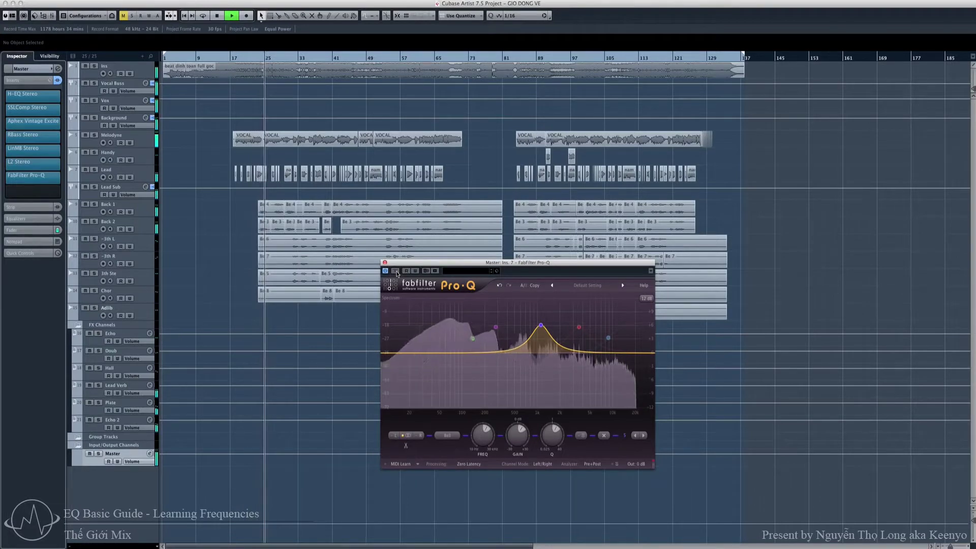
pyautogui.click(397, 272)
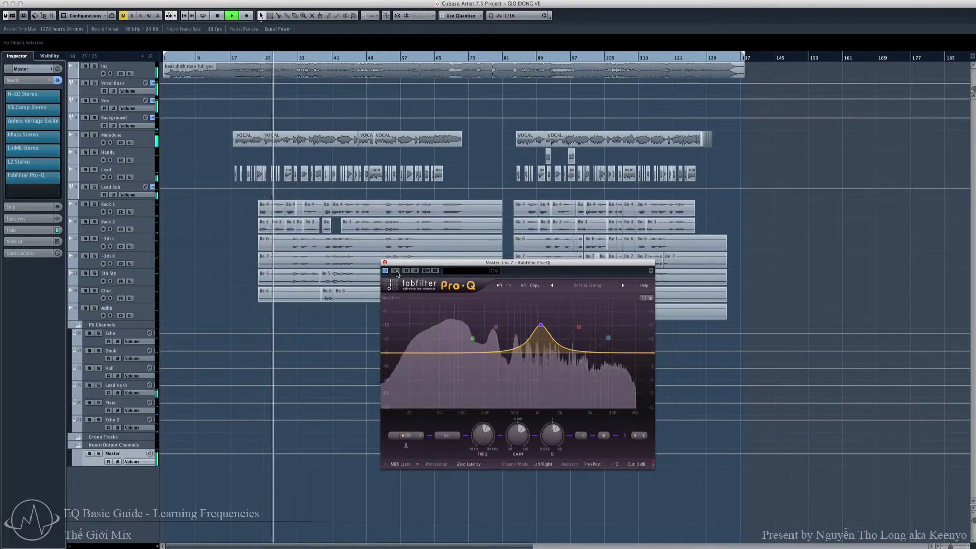
pyautogui.press('space')
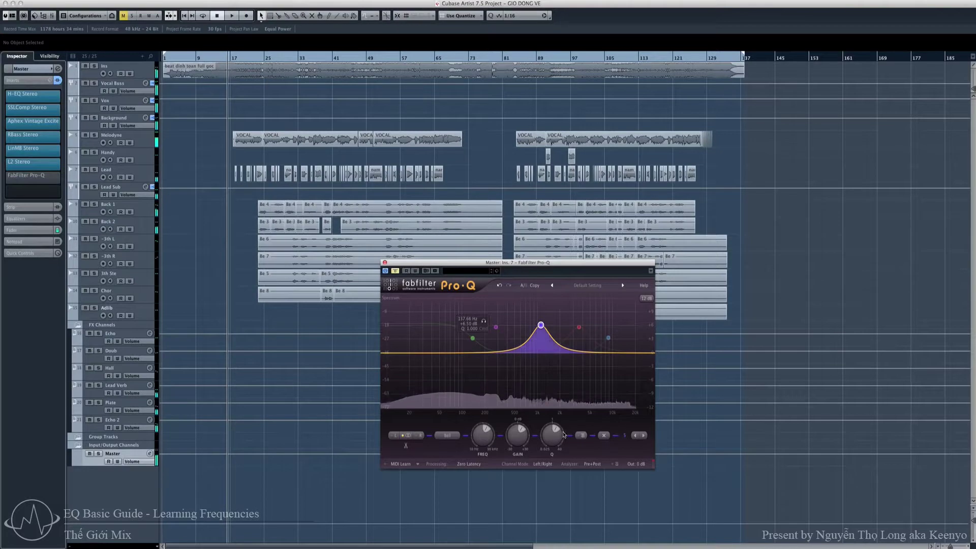
# Swap the 1.1 kHz bell for the 3.5 kHz bell, compare it during playback with the plug-in active and bypassed, then stop with it bypassed.
pyautogui.click(581, 436)
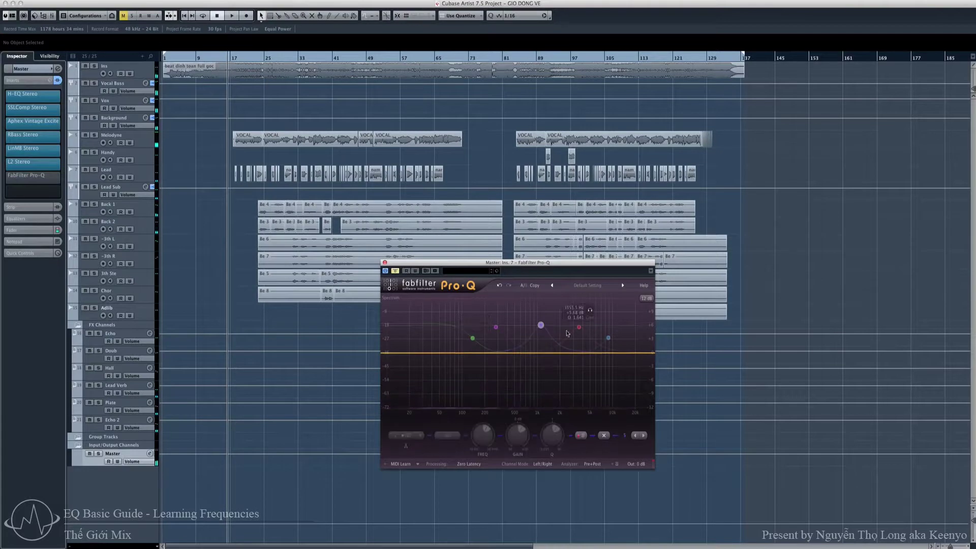
pyautogui.click(581, 436)
pyautogui.press('space')
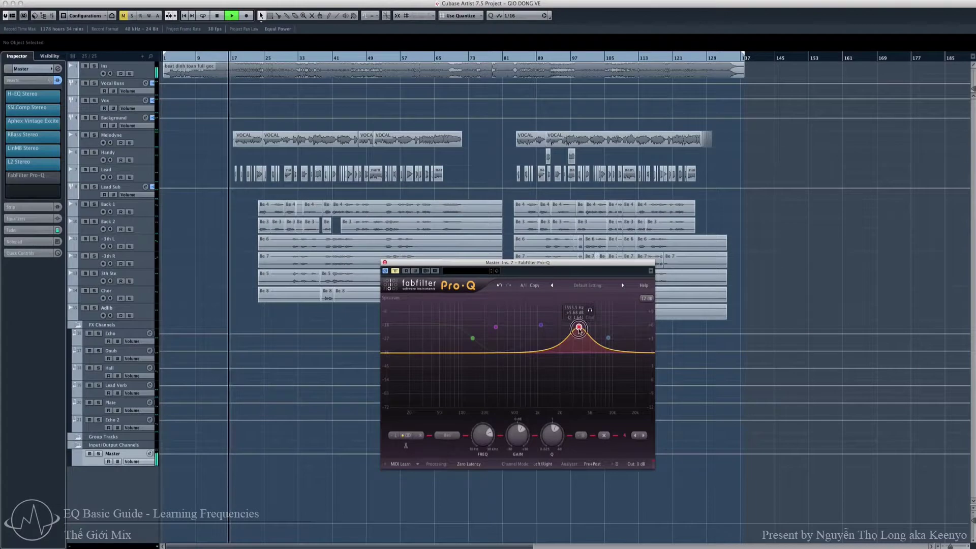
pyautogui.click(396, 272)
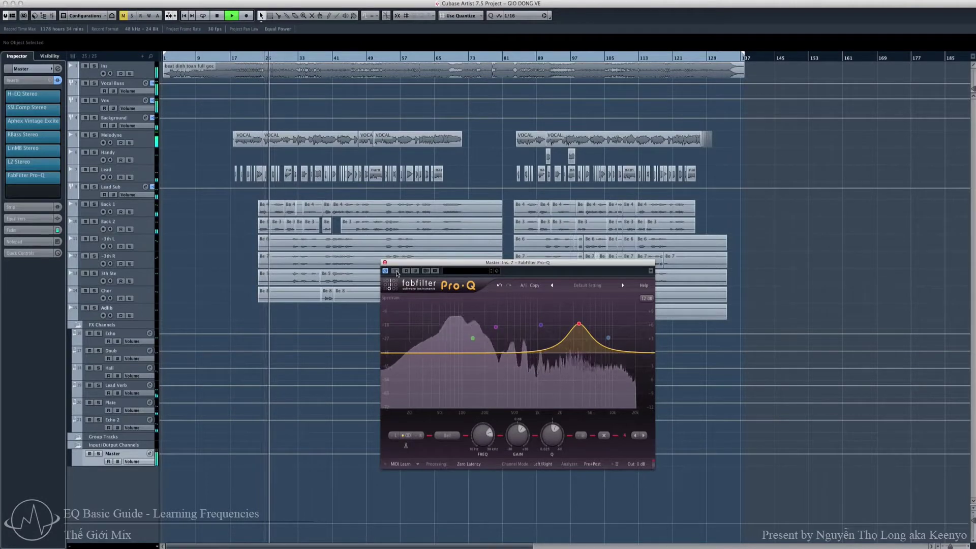
pyautogui.click(396, 272)
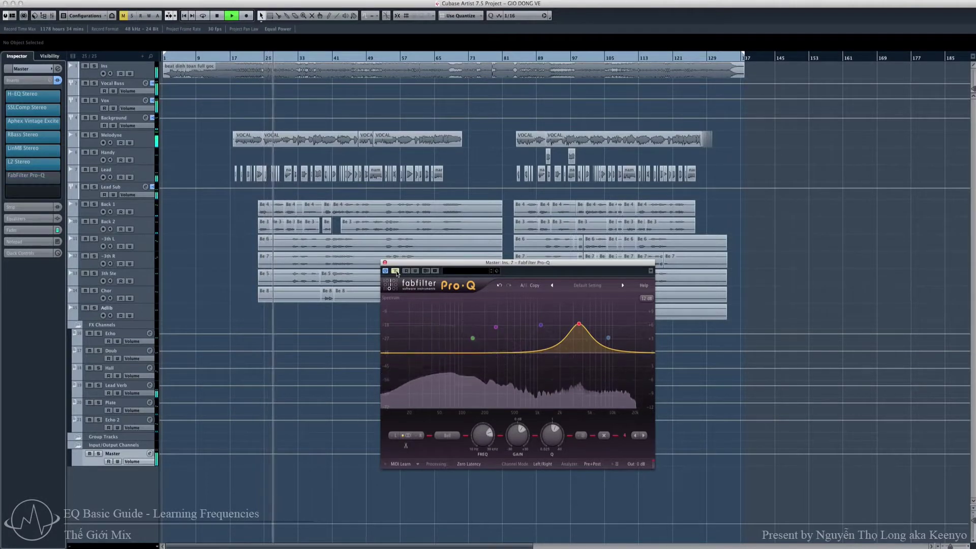
pyautogui.click(396, 272)
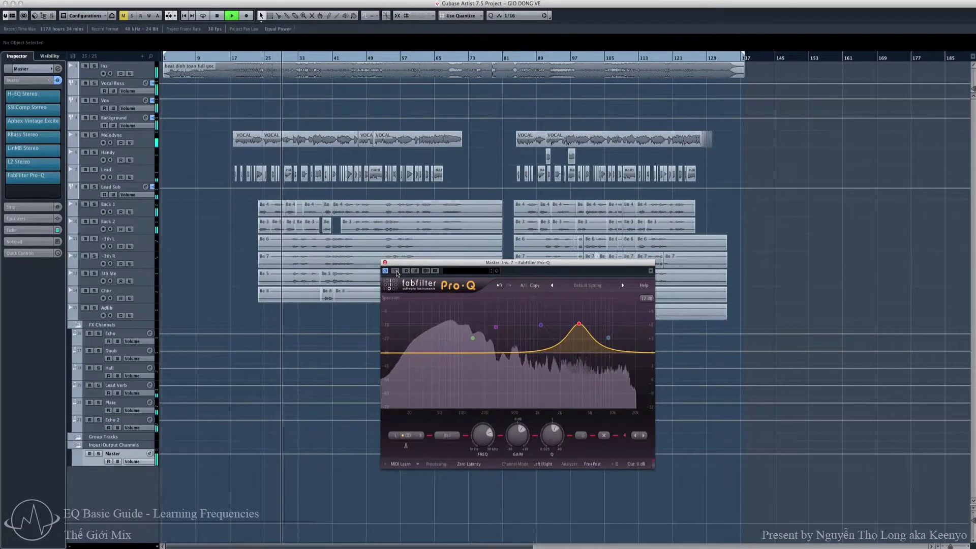
pyautogui.click(396, 272)
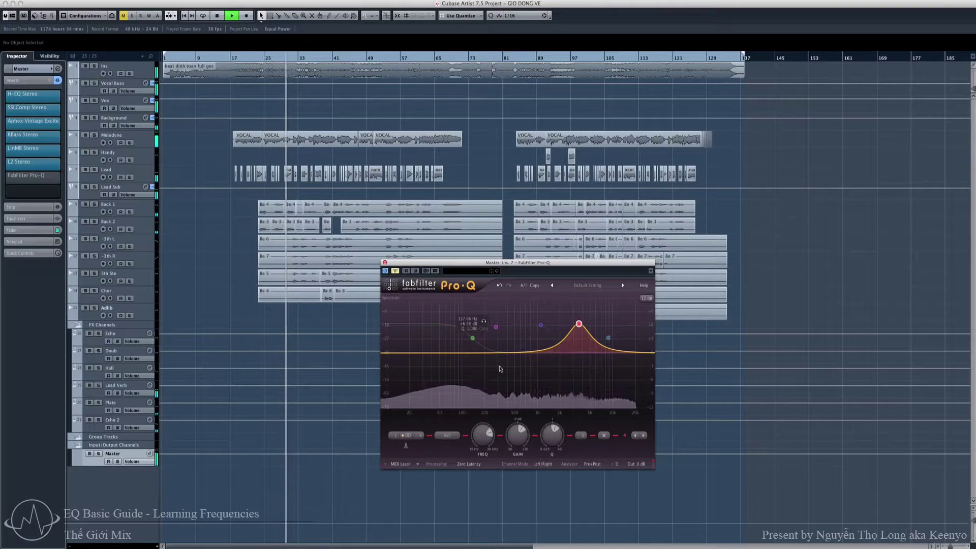
pyautogui.press('space')
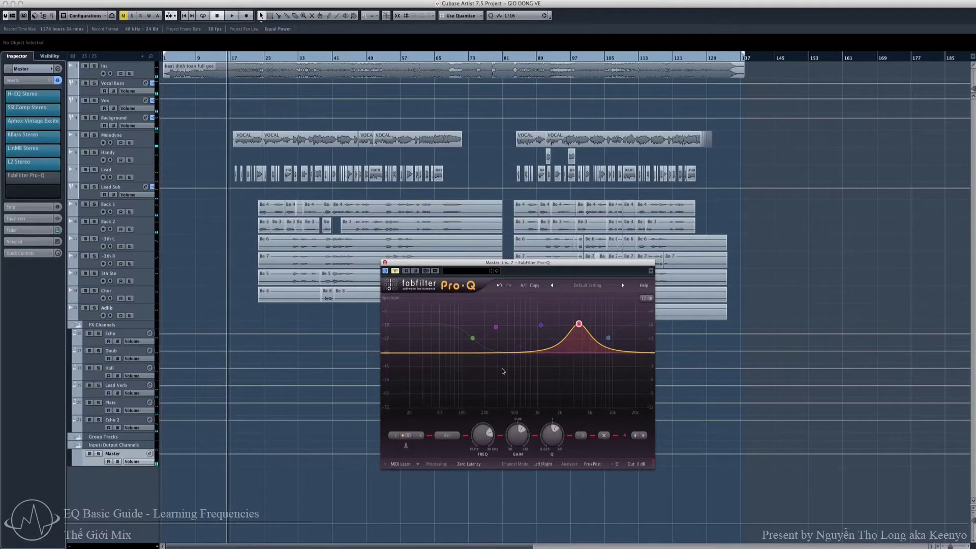
# Swap the 3.5 kHz bell for the 8.7 kHz high shelf, compare it during playback with the plug-in active and bypassed, then stop with it active.
pyautogui.click(582, 435)
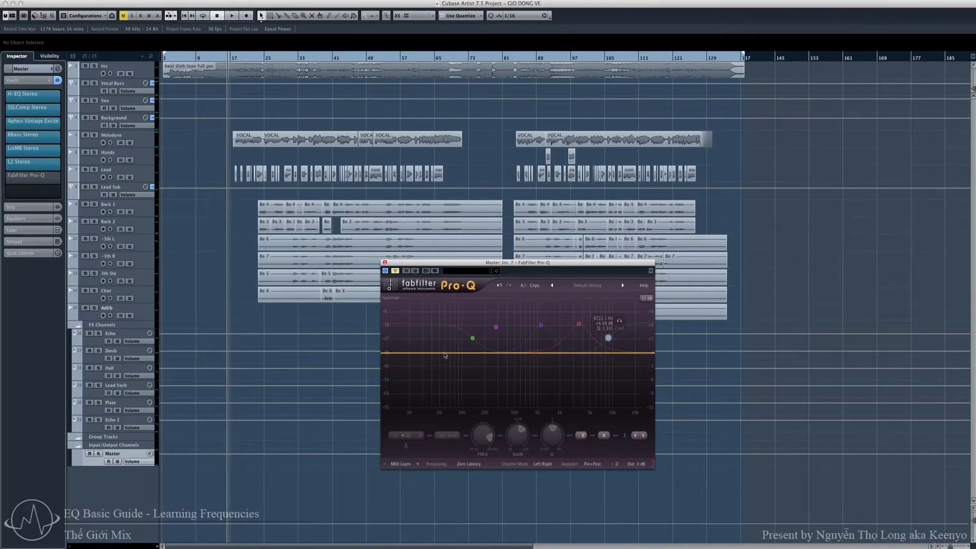
pyautogui.click(582, 435)
pyautogui.press('space')
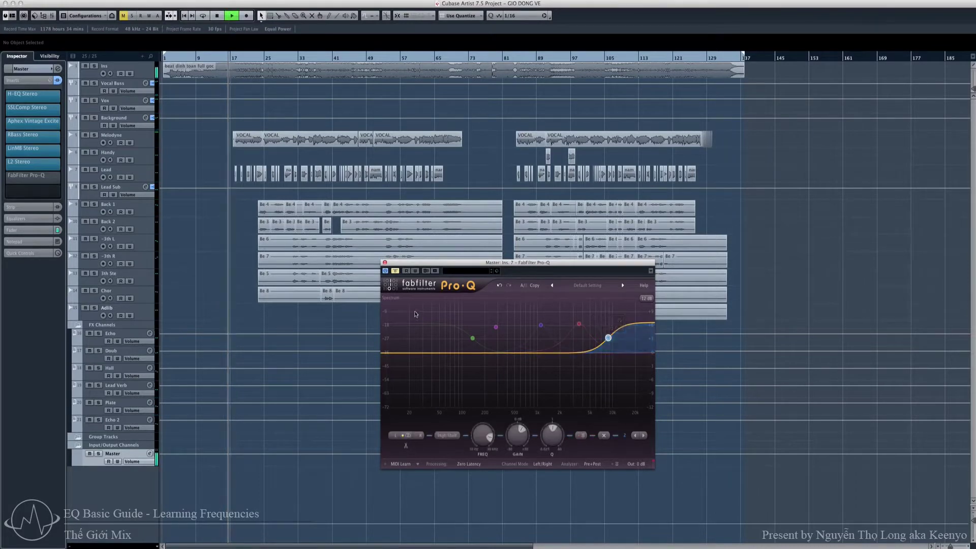
pyautogui.click(395, 272)
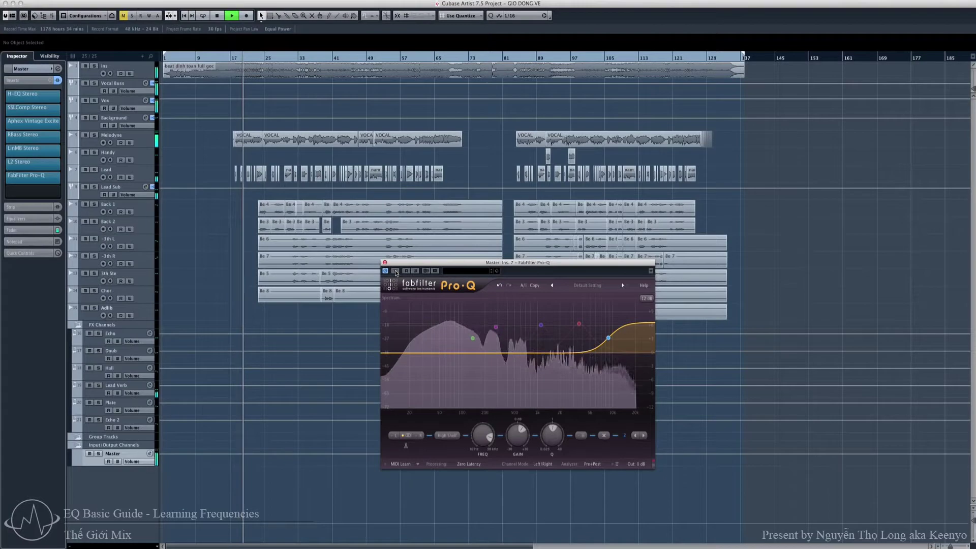
pyautogui.click(395, 272)
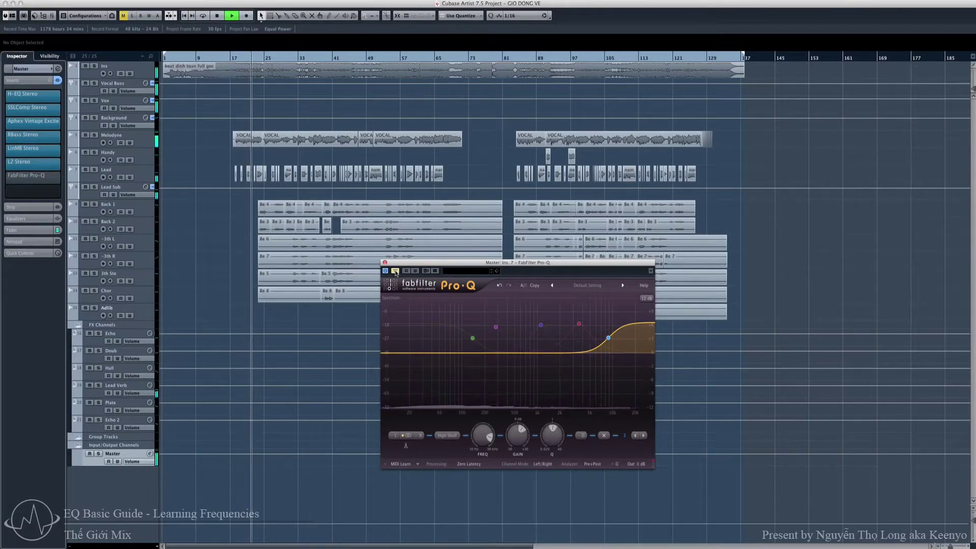
pyautogui.click(395, 272)
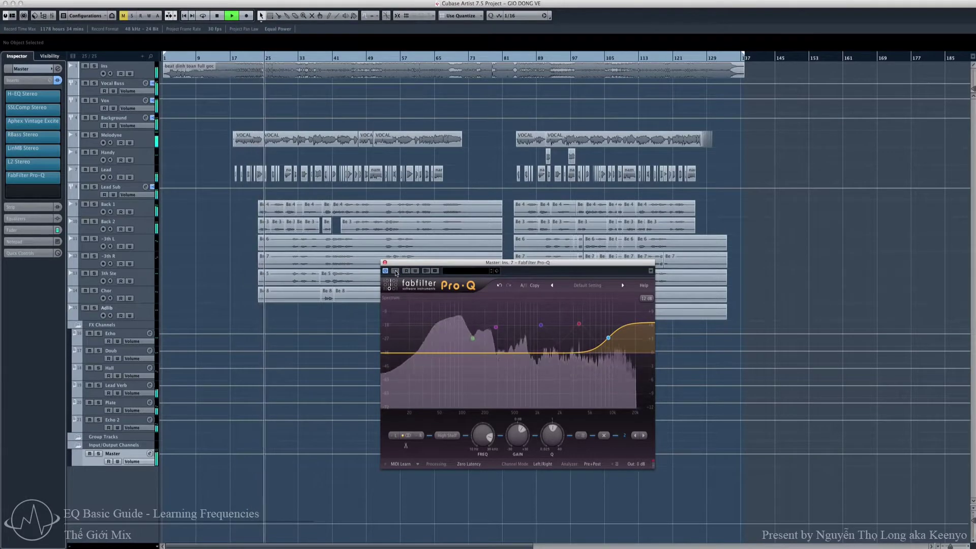
pyautogui.click(395, 271)
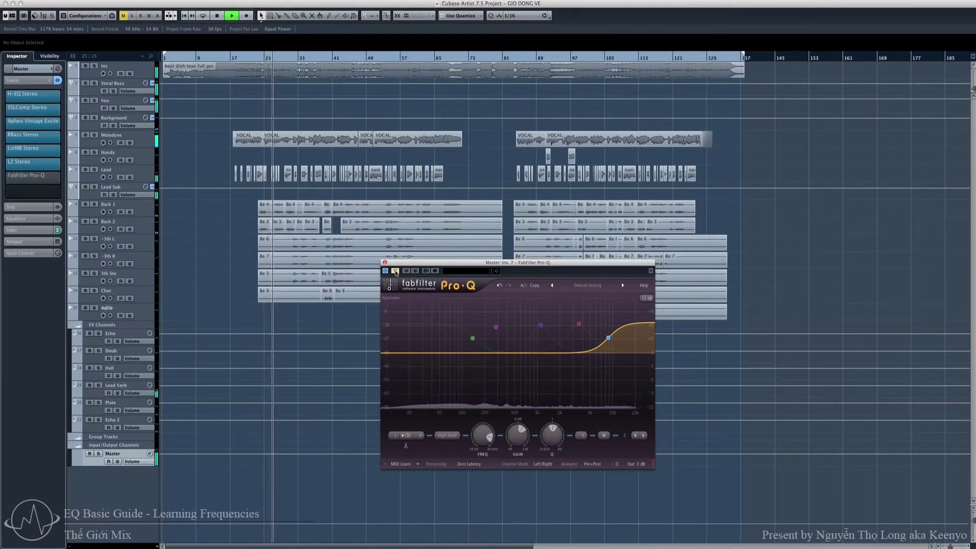
pyautogui.click(396, 271)
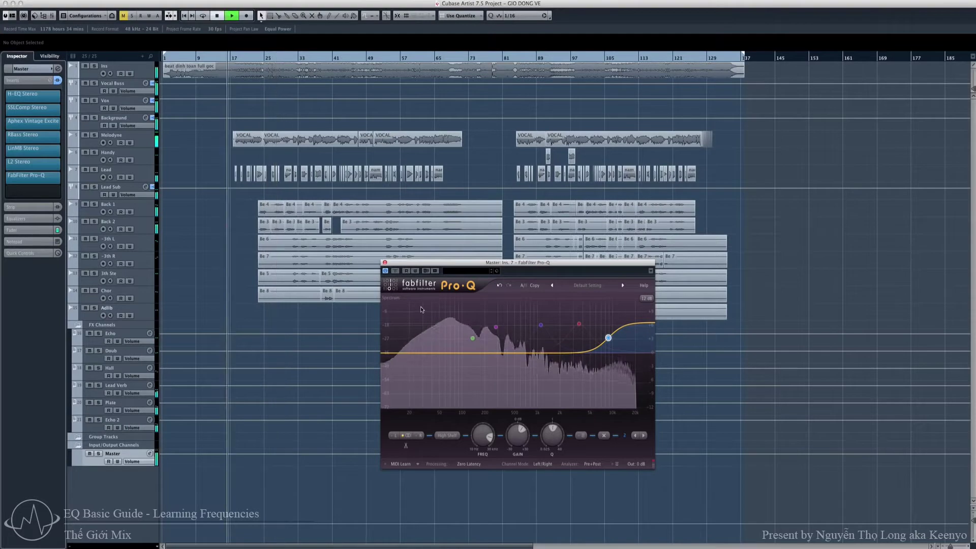
pyautogui.press('space')
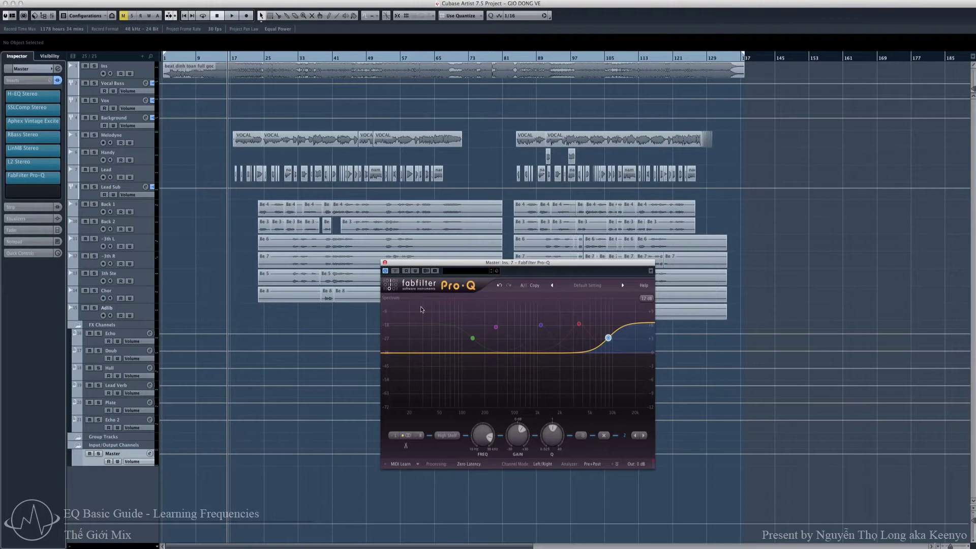
# Replace the high shelf with a new narrow bell near 165 Hz, boost it to about 9.2 dB during playback, then stop.
pyautogui.click(604, 435)
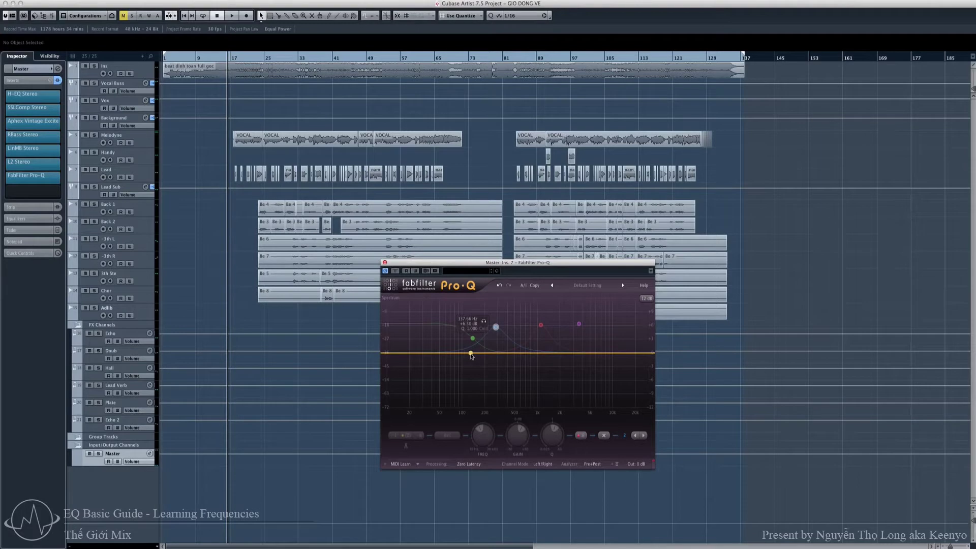
pyautogui.moveTo(472, 352); pyautogui.dragTo(474, 328)
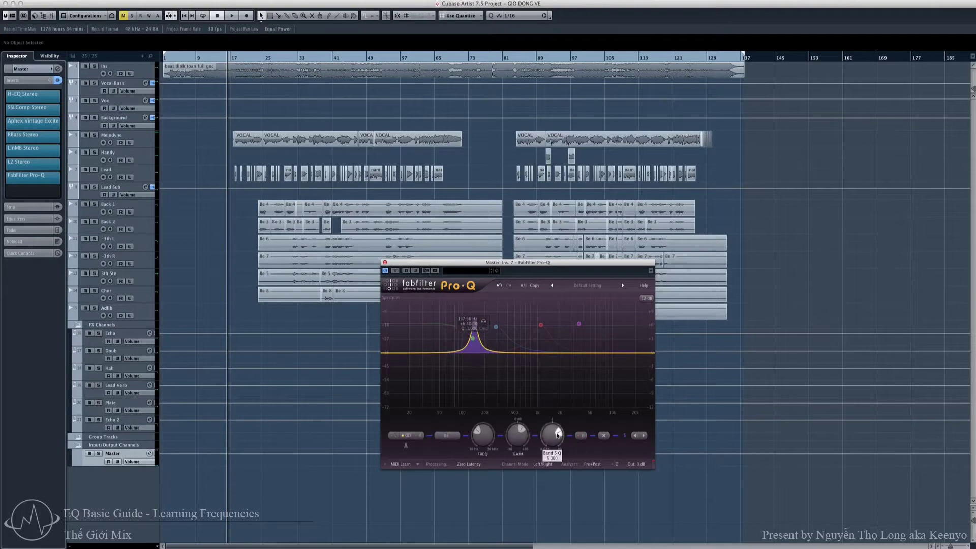
pyautogui.click(474, 338)
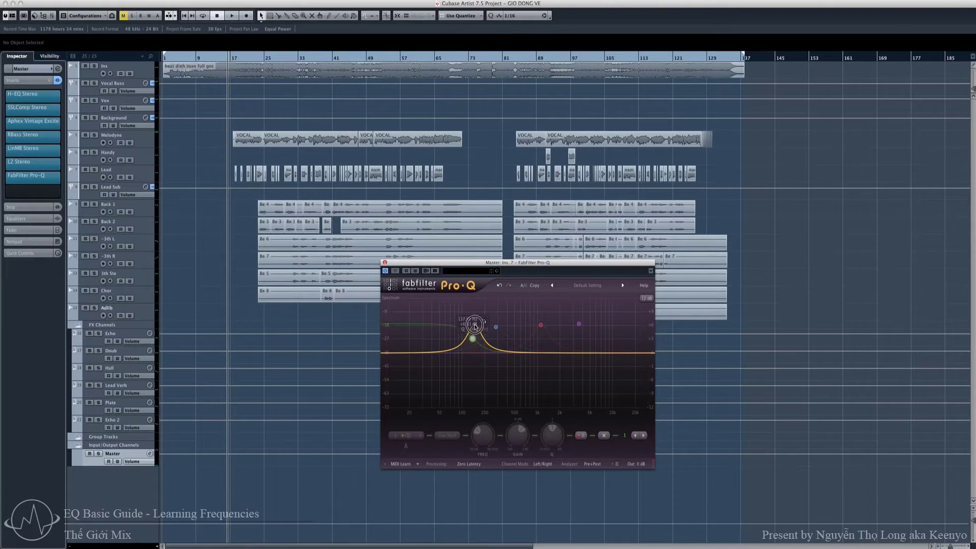
pyautogui.moveTo(475, 325); pyautogui.dragTo(480, 325)
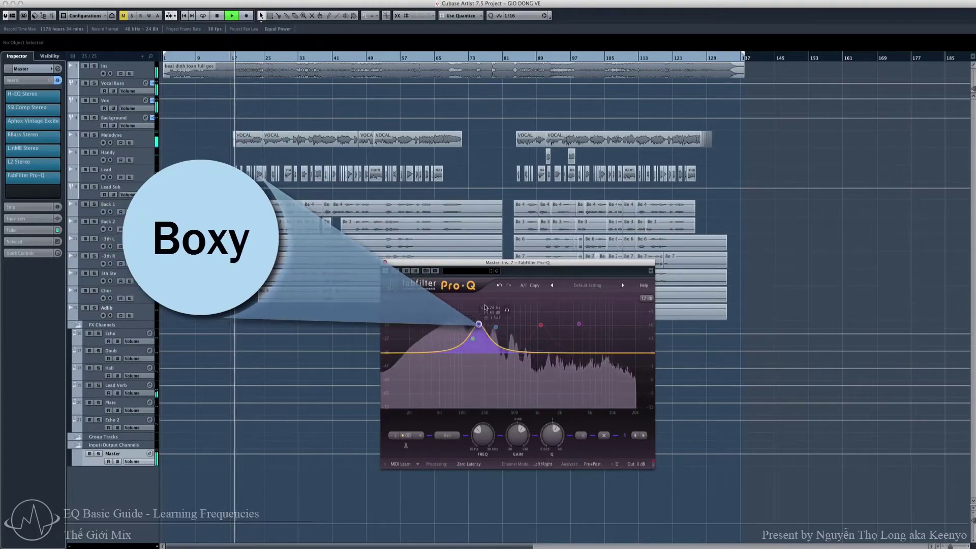
pyautogui.moveTo(479, 324); pyautogui.dragTo(479, 313)
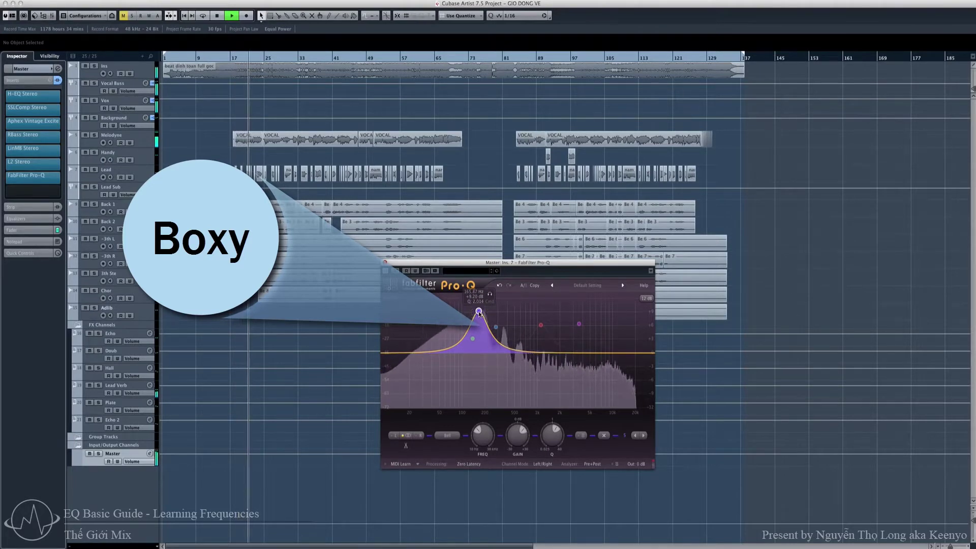
pyautogui.press('space')
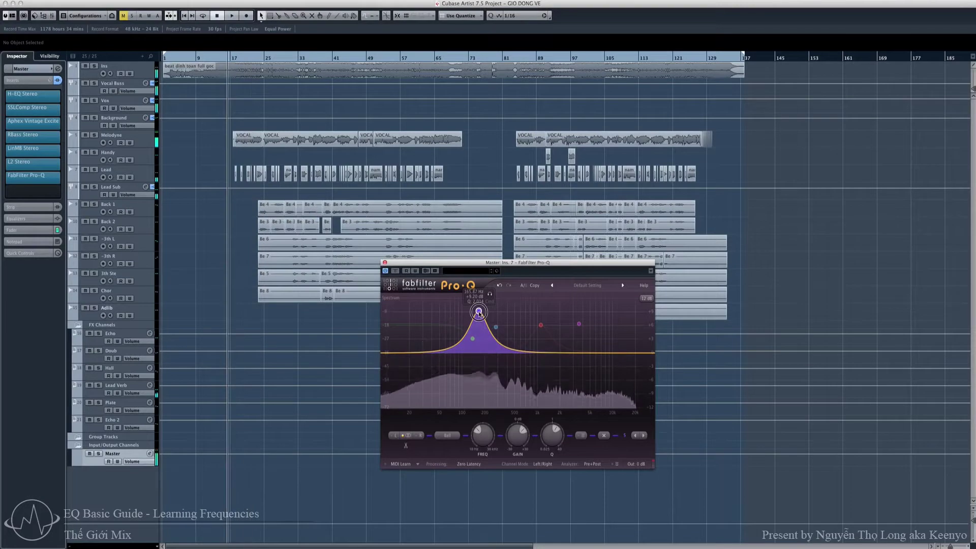
# Shift the boosted bell down to about 45 Hz and audition it with the plug-in active and bypassed, then stop playback.
pyautogui.moveTo(479, 313); pyautogui.dragTo(433, 310)
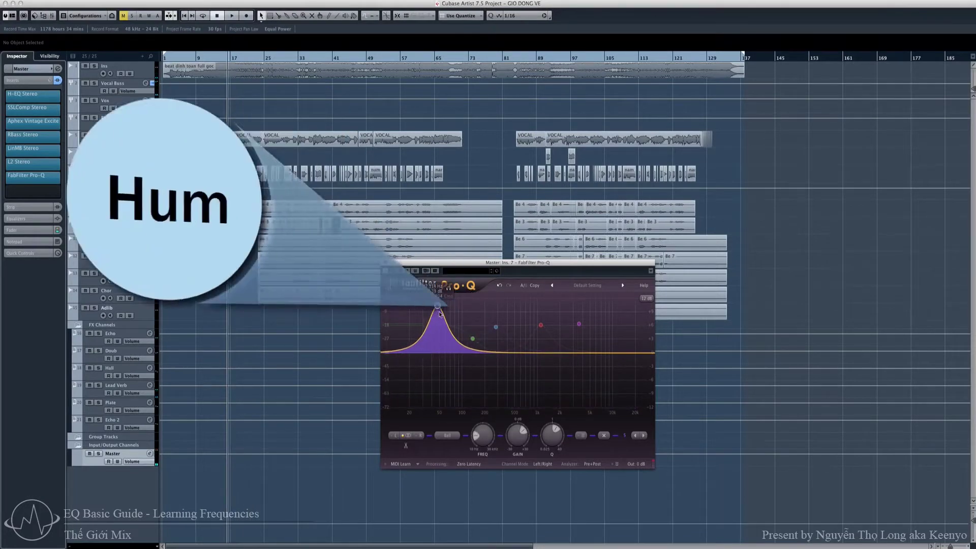
pyautogui.press('space')
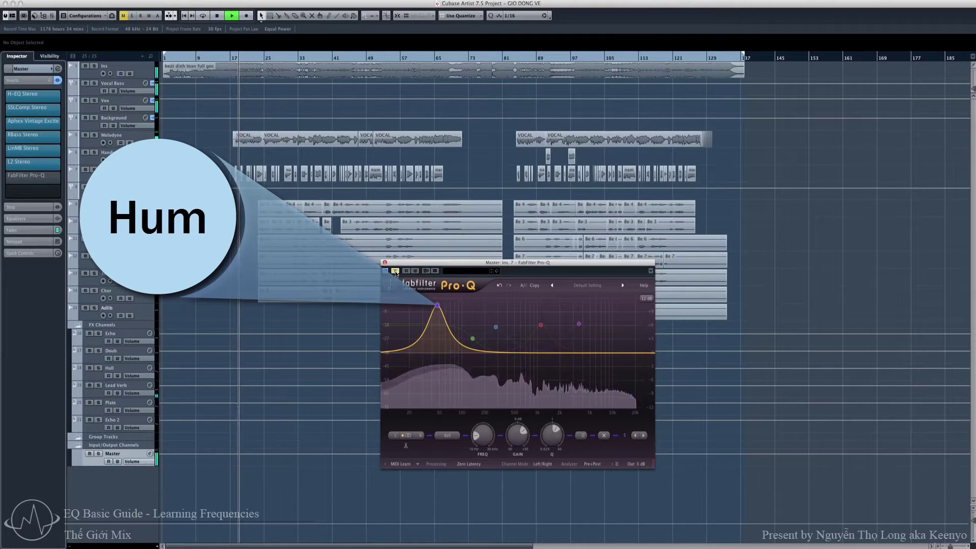
pyautogui.press('space')
# Shift the boosted bell to about 326 Hz, compare it during playback with the plug-in active and bypassed, then stop with it bypassed.
pyautogui.moveTo(437, 307); pyautogui.dragTo(503, 311)
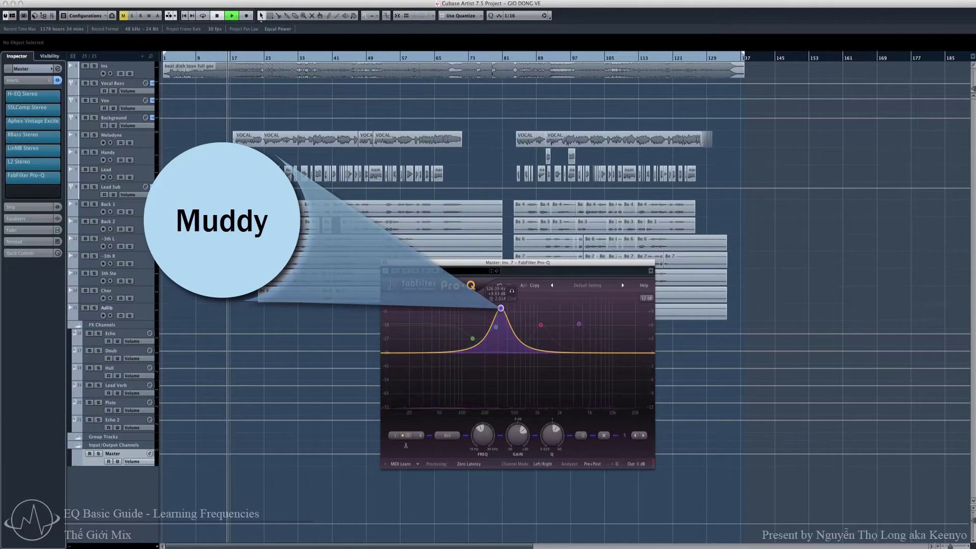
pyautogui.press('space')
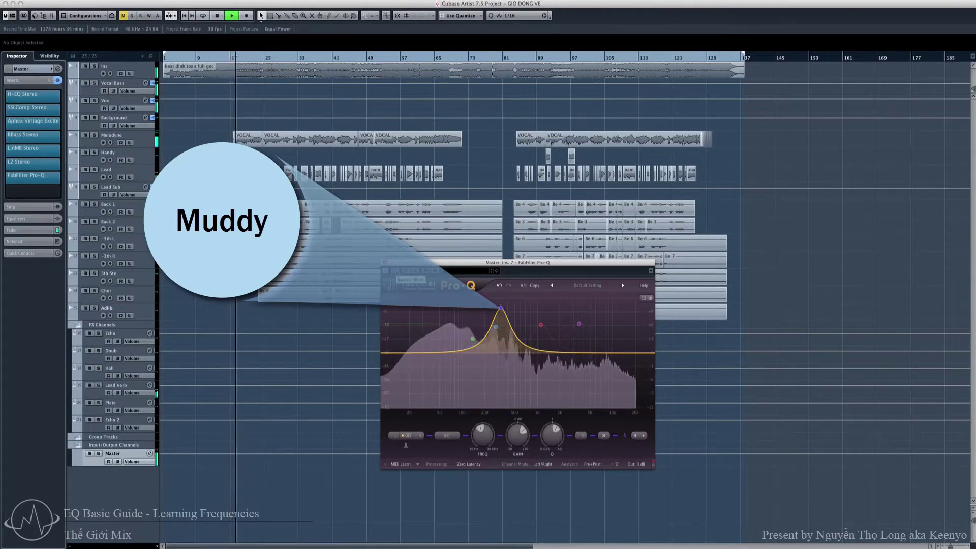
pyautogui.click(395, 272)
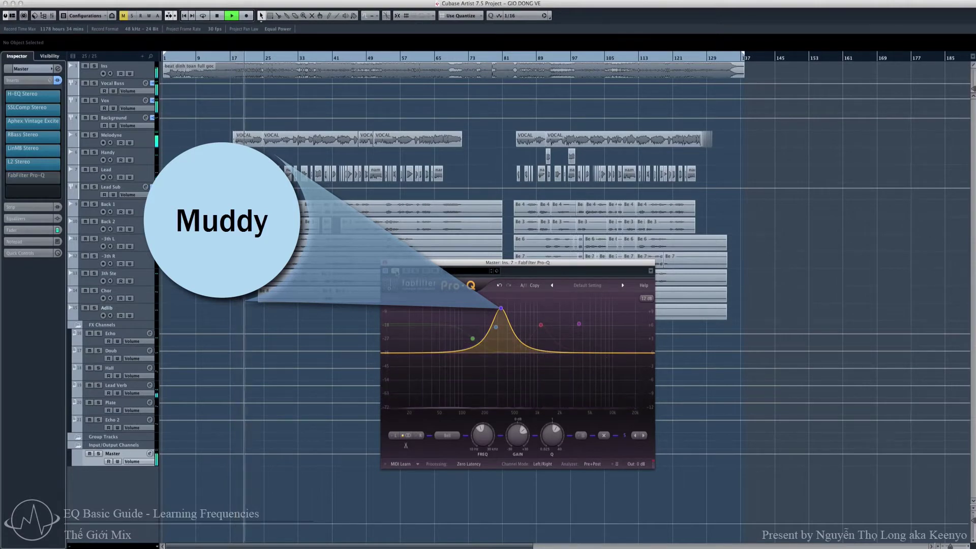
pyautogui.click(395, 272)
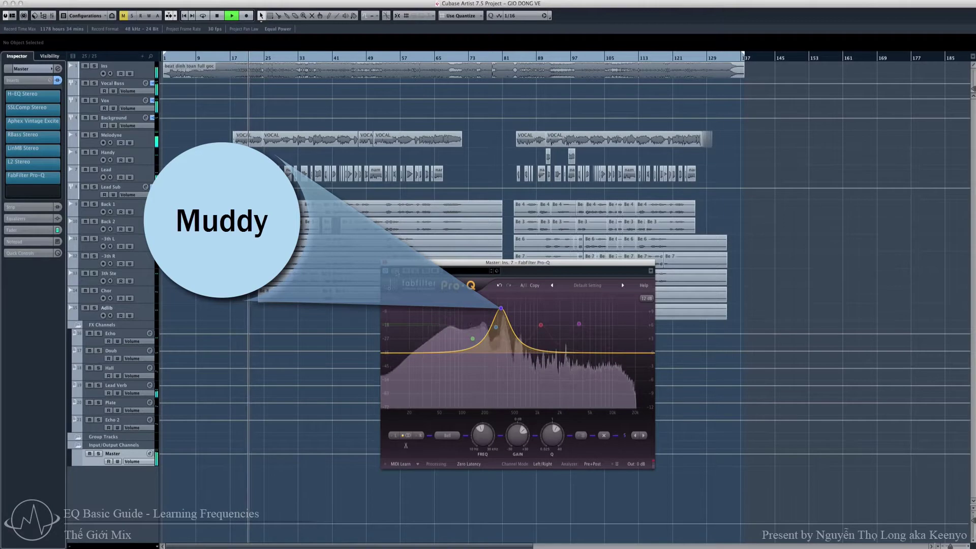
pyautogui.click(395, 272)
pyautogui.press('space')
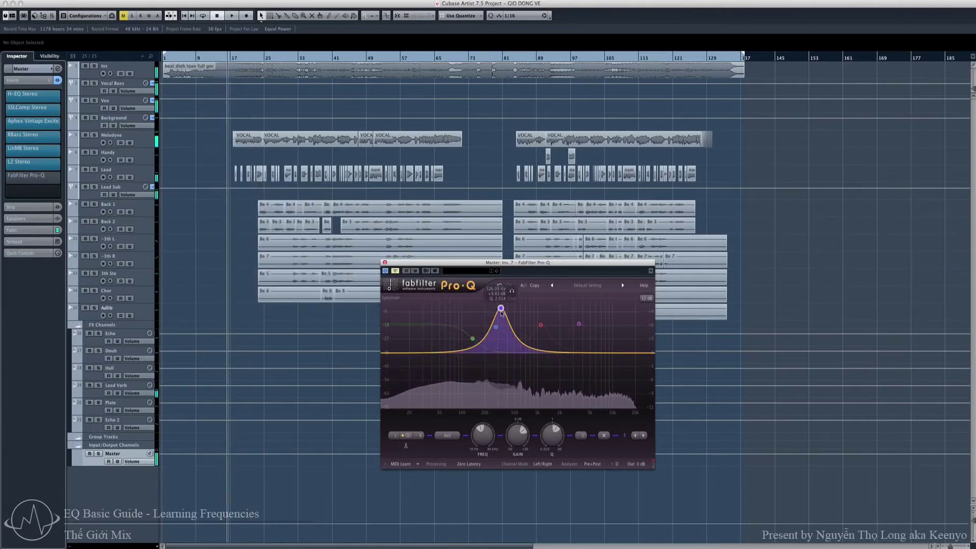
# Shift the boosted bell up to about 1 kHz, audition it from around bar 17, and stop playback.
pyautogui.moveTo(501, 309); pyautogui.dragTo(538, 310)
pyautogui.click(235, 60)
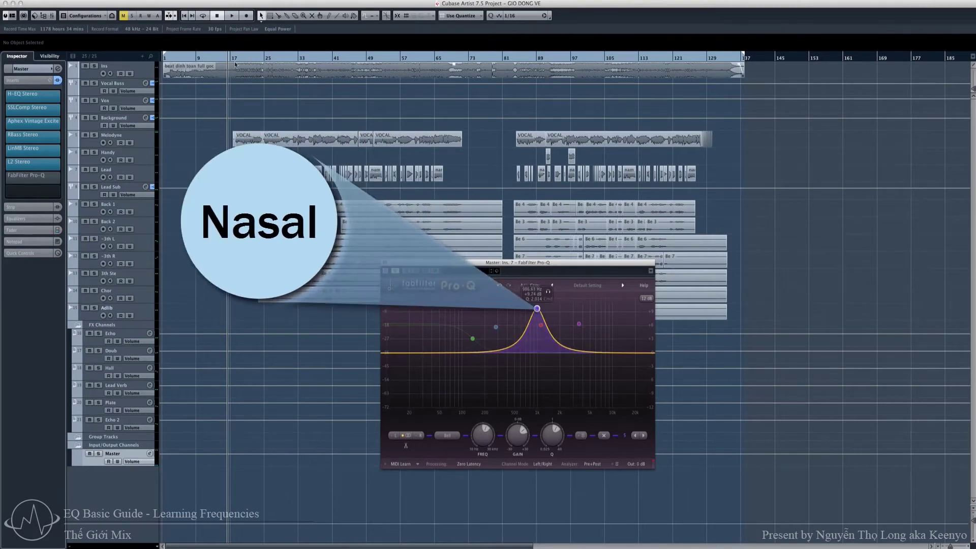
pyautogui.press('space')
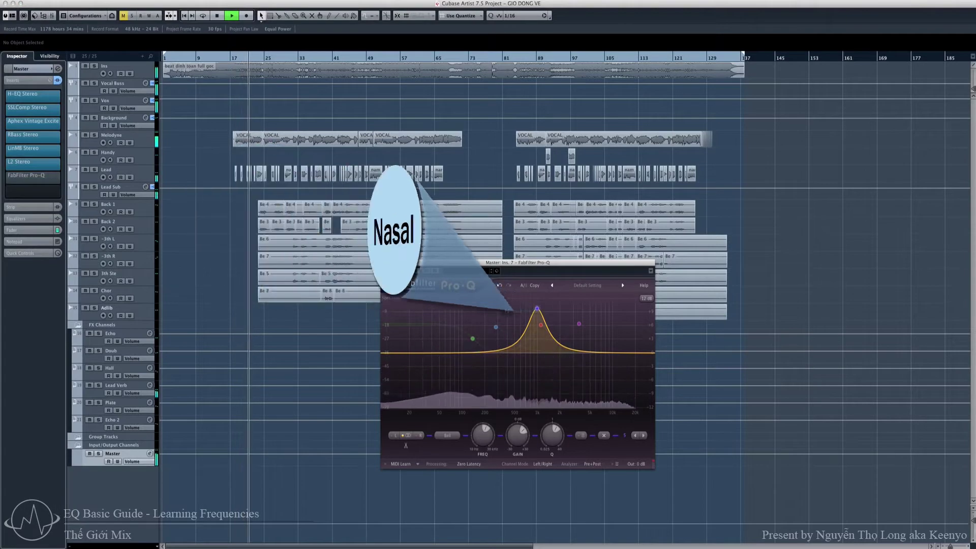
pyautogui.press('space')
# Shift the boosted bell to just above 3 kHz, compare it during playback with the plug-in bypassed and active, then stop.
pyautogui.moveTo(538, 313); pyautogui.dragTo(576, 309)
pyautogui.press('space')
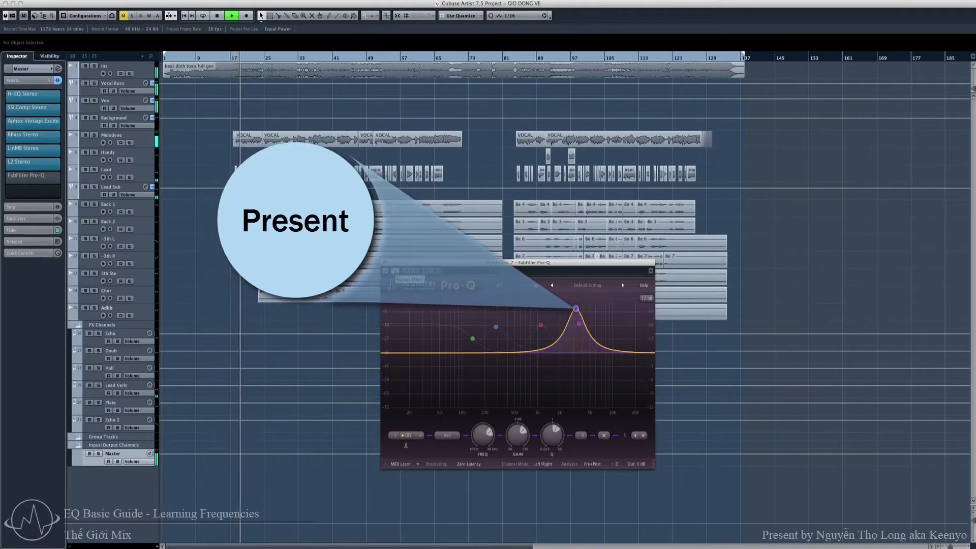
pyautogui.click(395, 272)
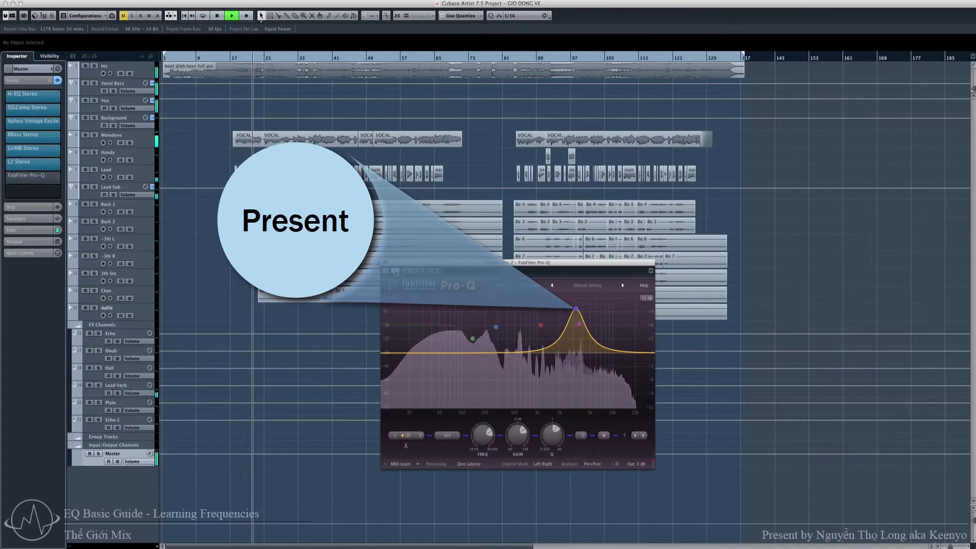
pyautogui.moveTo(607, 322)
pyautogui.press('space')
# Shift the boosted bell up to about 6.7 kHz, narrow its Q, compare it during playback with the plug-in active and bypassed, and stop.
pyautogui.moveTo(580, 316); pyautogui.dragTo(610, 314)
pyautogui.scroll(-2, 609, 312)
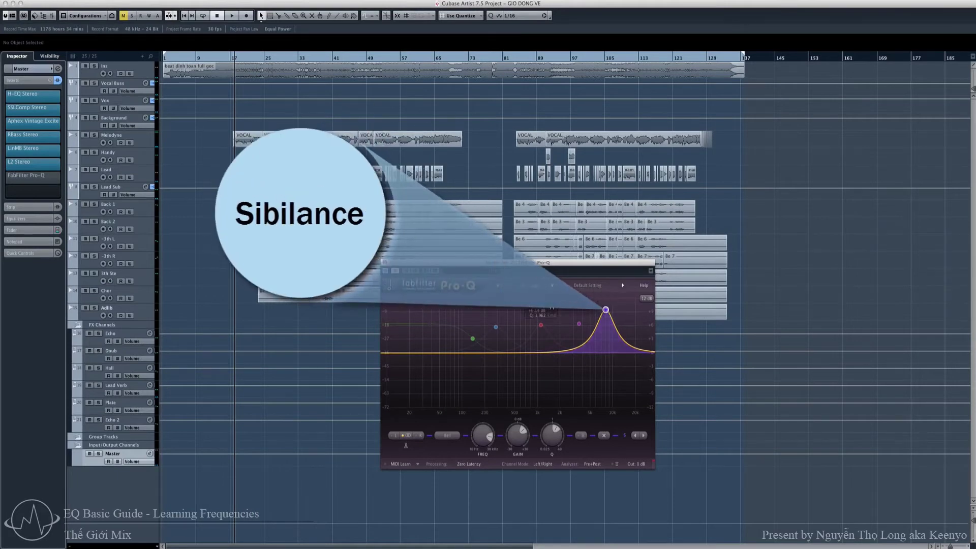
pyautogui.press('space')
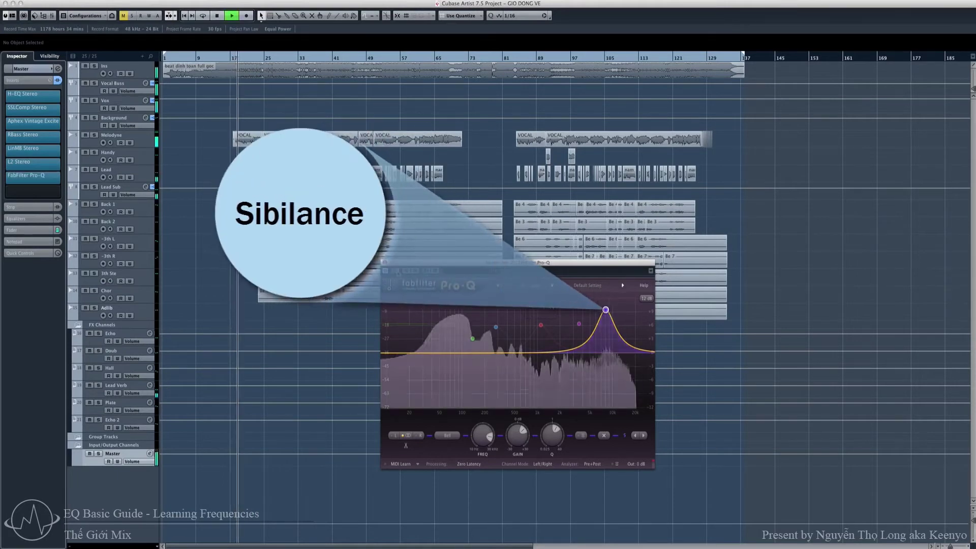
pyautogui.moveTo(606, 310); pyautogui.dragTo(600, 310)
pyautogui.scroll(3, 556, 433)
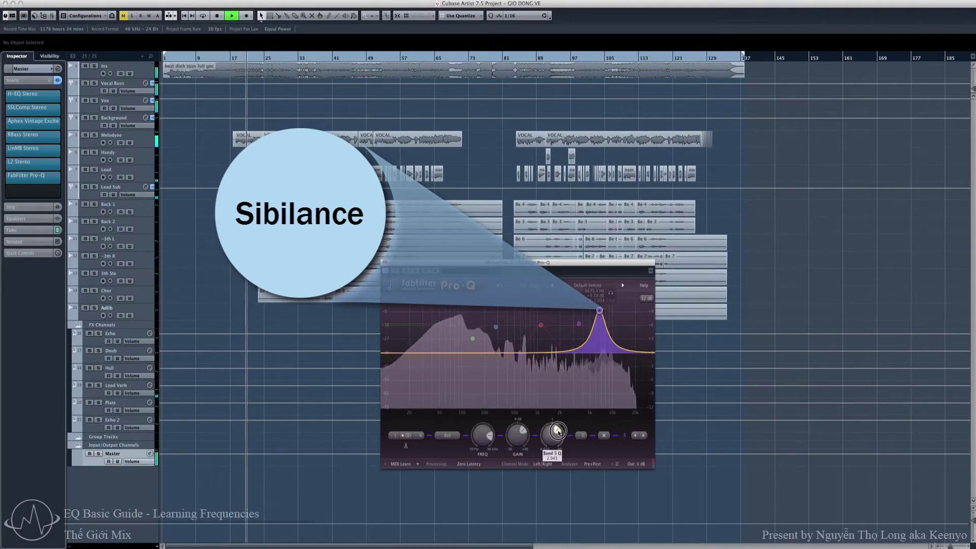
pyautogui.click(396, 271)
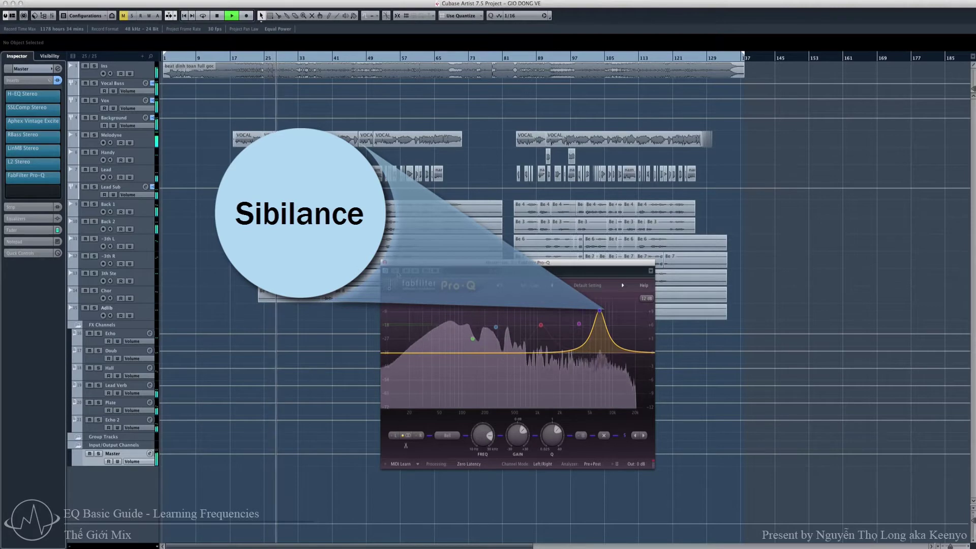
pyautogui.press('space')
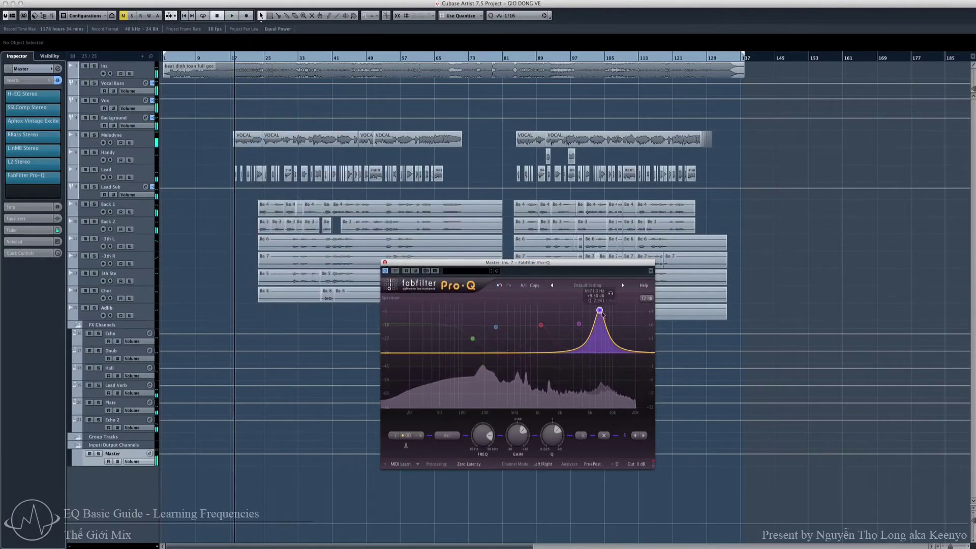
# Flatten the sibilance bell, add a high shelf boosted about 6 dB near the upper end of the spectrum, and start auditioning it.
pyautogui.moveTo(603, 314); pyautogui.dragTo(643, 335)
pyautogui.moveTo(555, 428); pyautogui.dragTo(556, 420)
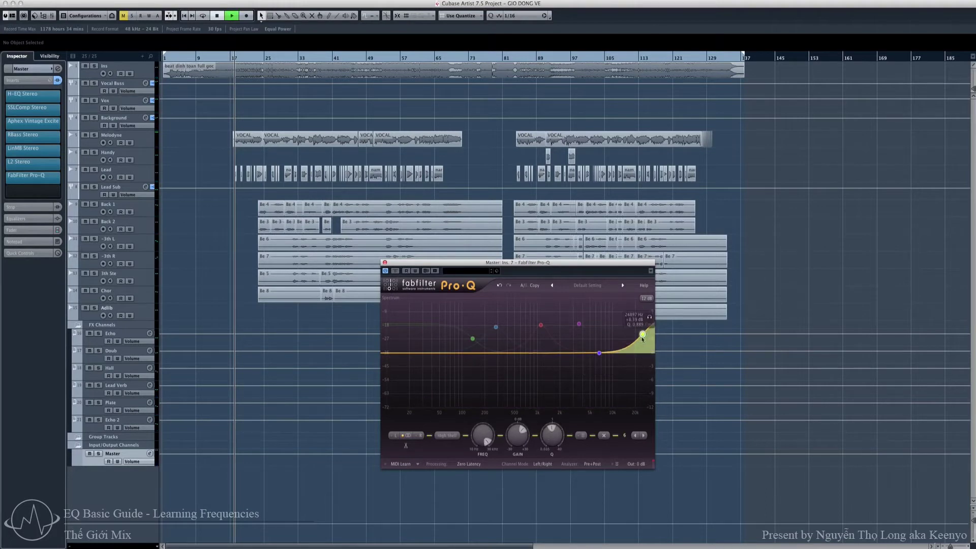
pyautogui.press('space')
pyautogui.moveTo(643, 334); pyautogui.dragTo(639, 330)
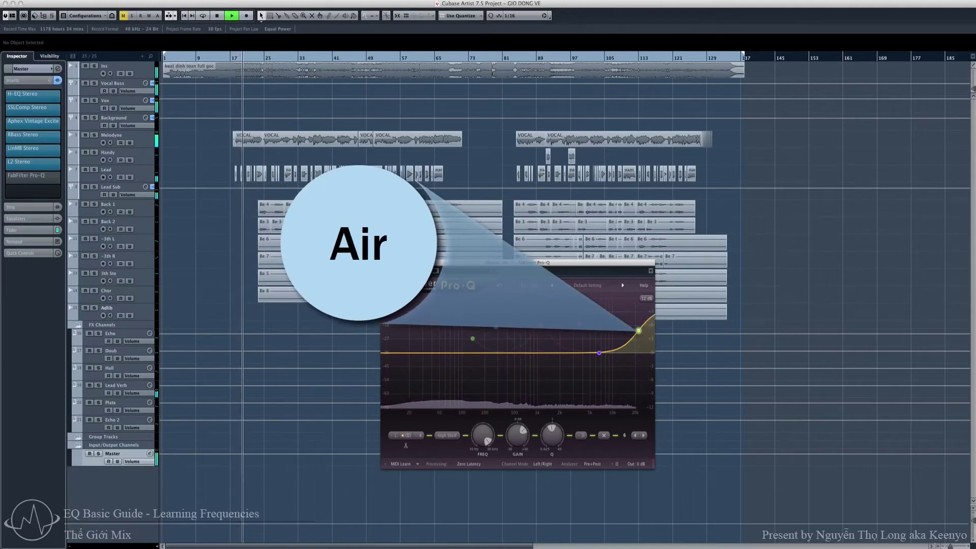
# Shift the high shelf down to between 10 and 20 kHz, compare it during playback with the plug-in bypassed, and stop playback.
pyautogui.moveTo(639, 331)
pyautogui.moveTo(639, 330); pyautogui.dragTo(629, 331)
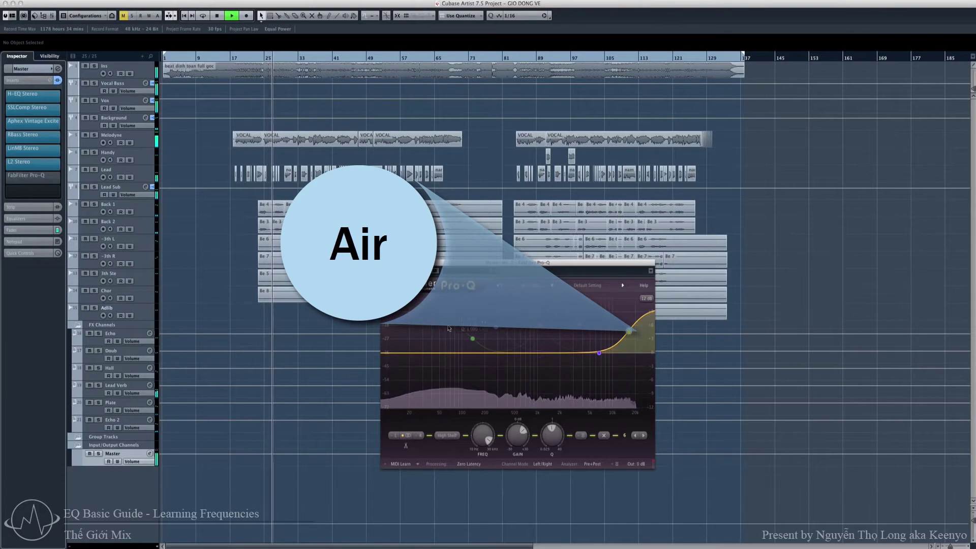
pyautogui.press('space')
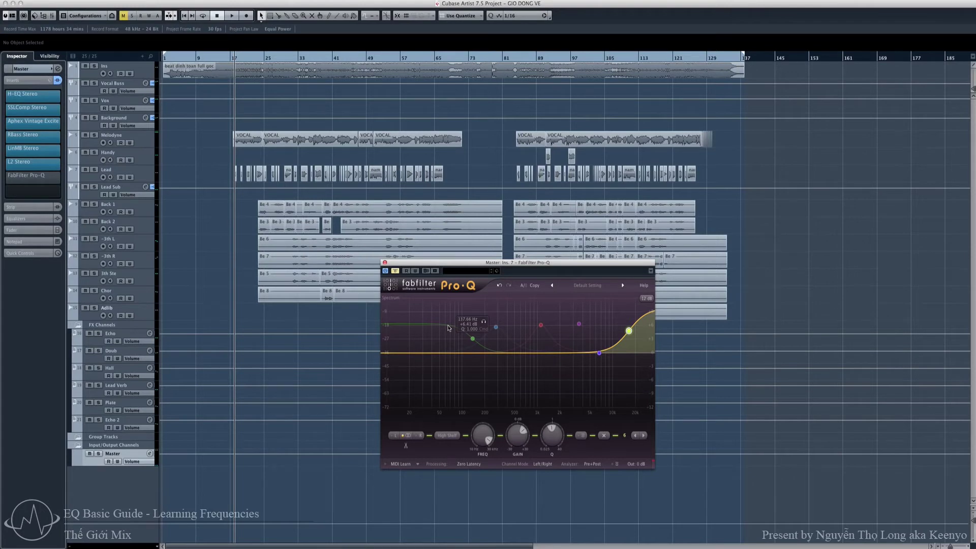
# Shift the blue bell band down to between 100 and 200 Hz and re-enable it alongside the high shelf.
pyautogui.moveTo(496, 327); pyautogui.dragTo(472, 323)
pyautogui.click(581, 437)
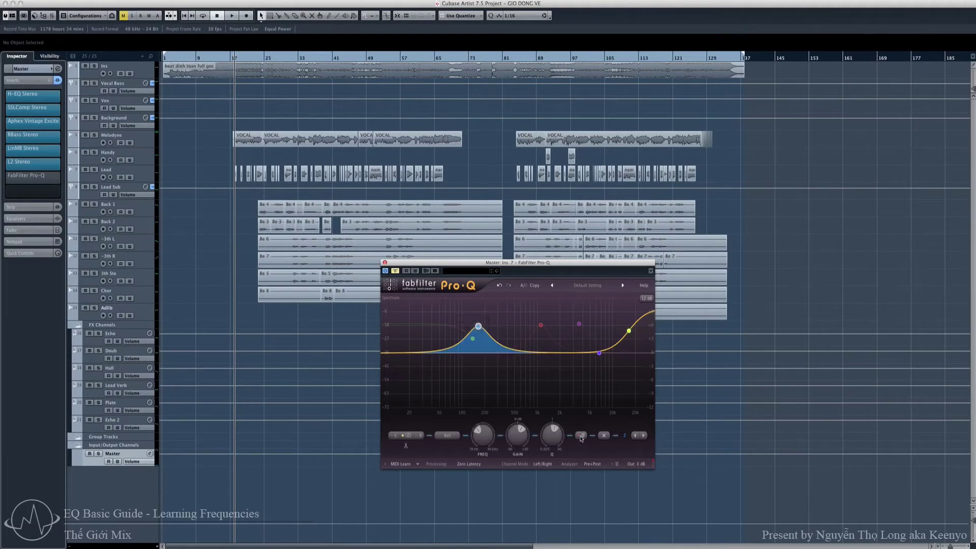